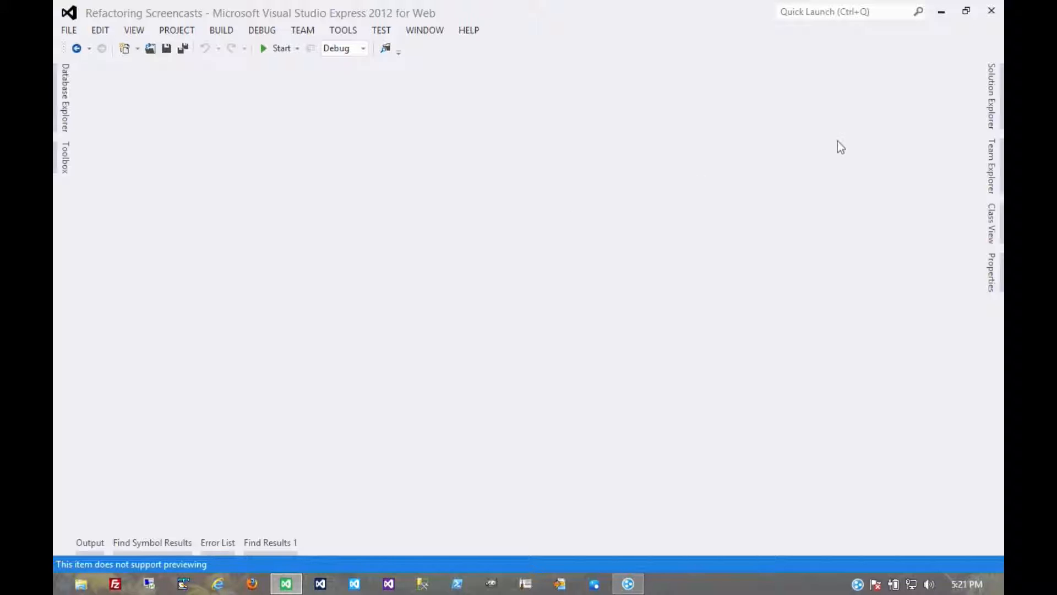
# Show the Solution Explorer file tree to reach Simple Example.cs
pyautogui.click(991, 96)
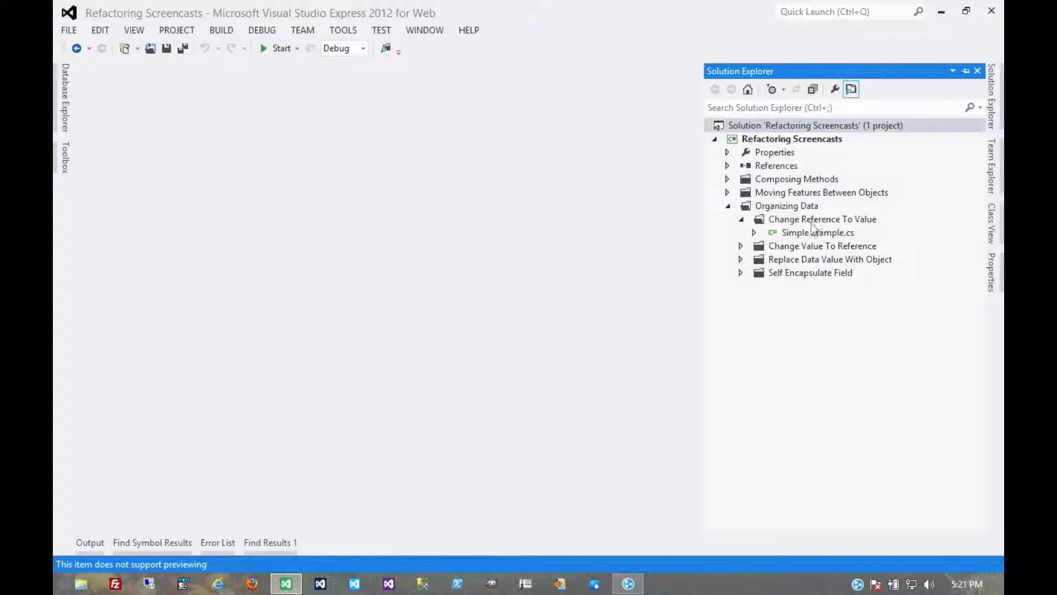
pyautogui.doubleClick(807, 233)
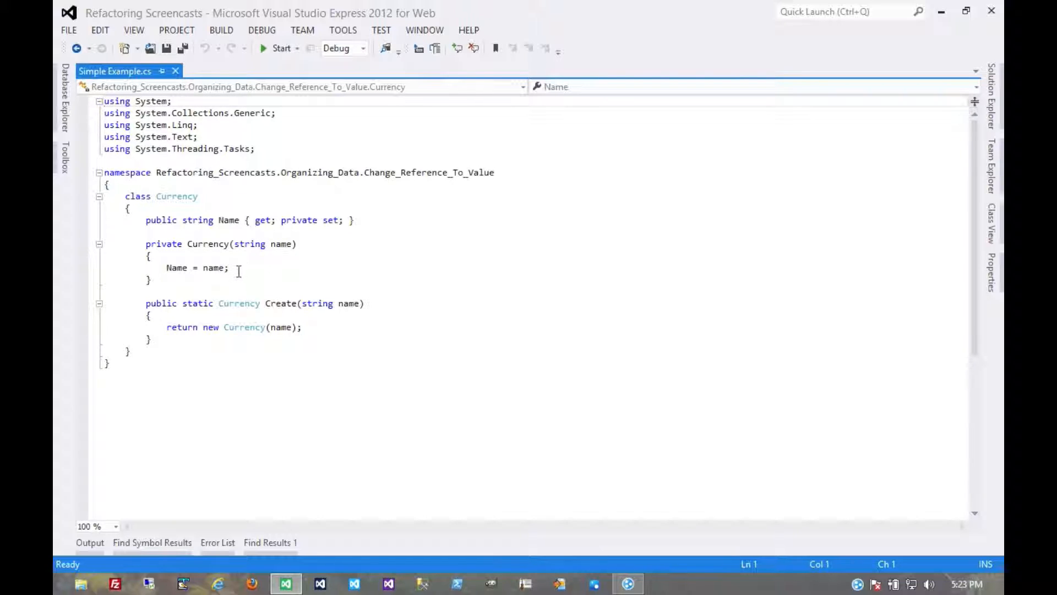
# Change the constructor to public and delete the static Create factory method
pyautogui.doubleClick(168, 243)
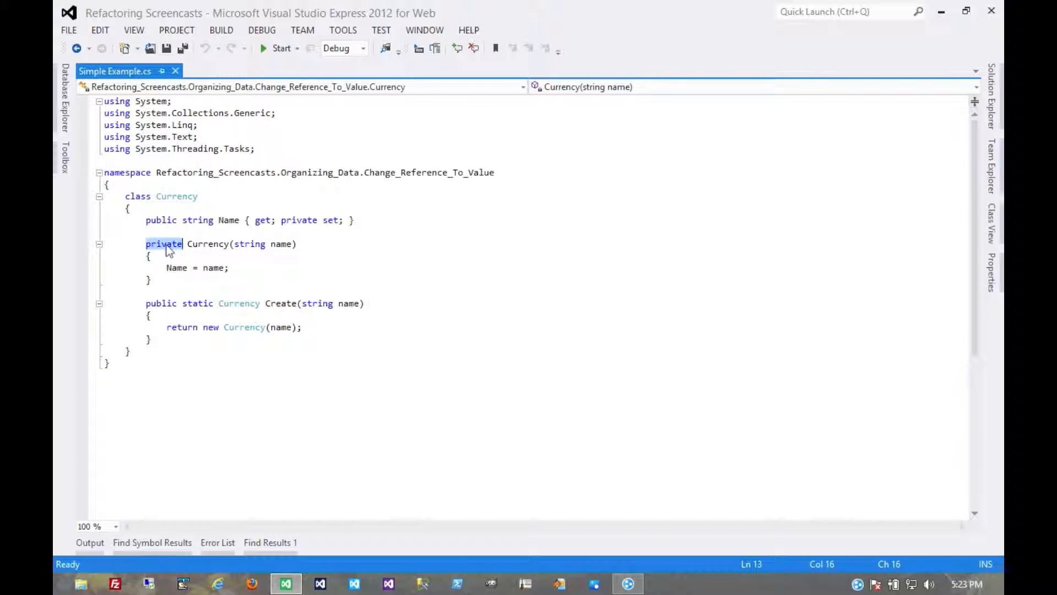
pyautogui.write('public')
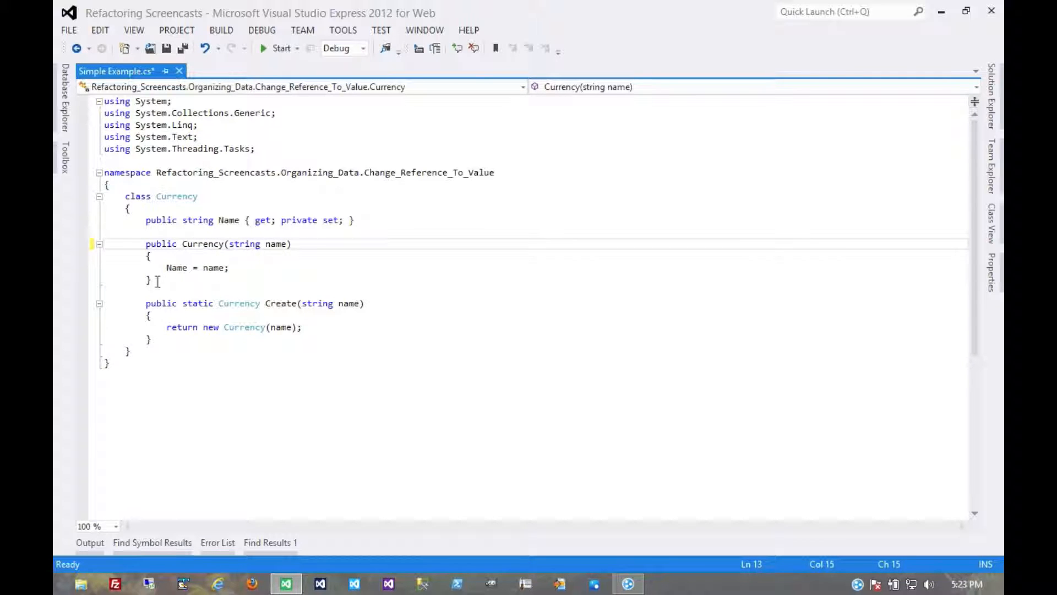
pyautogui.moveTo(157, 281); pyautogui.dragTo(151, 340)
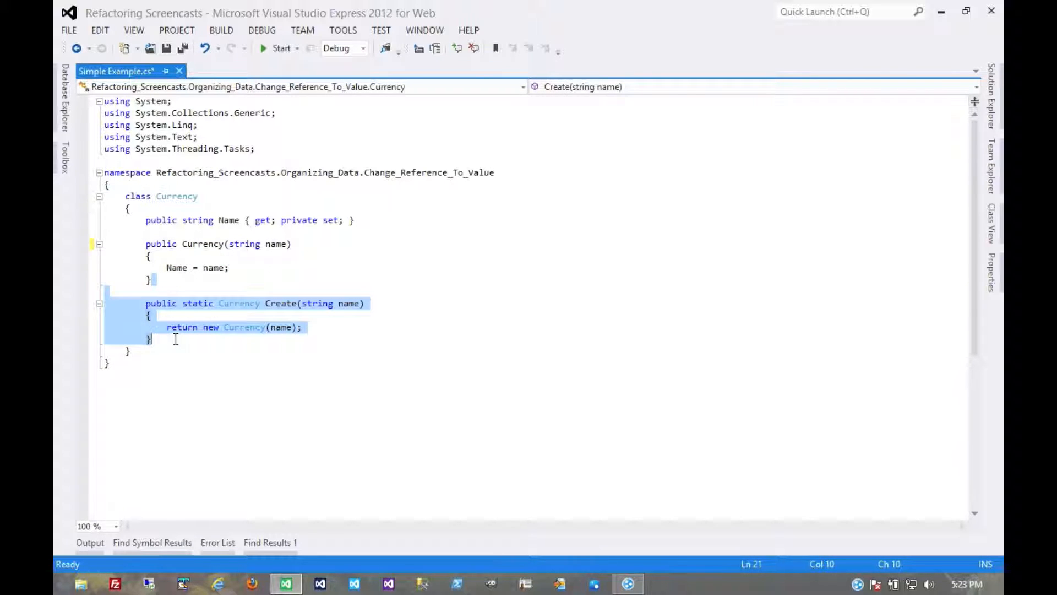
pyautogui.press('Delete')
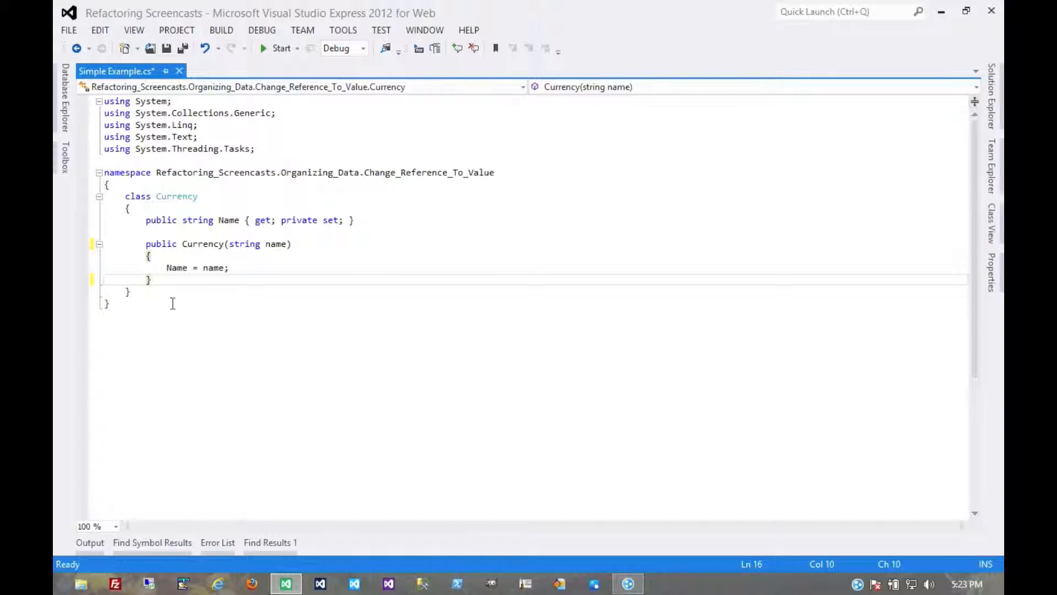
pyautogui.press('Down')
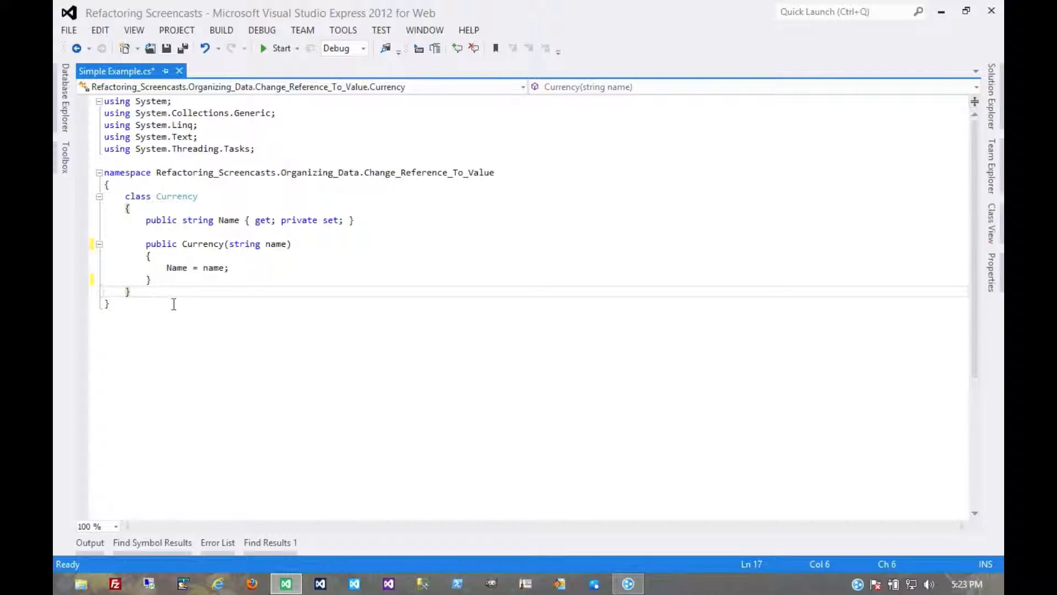
# Write an Example class below Currency with an empty Sample method stub
pyautogui.press('Return')
pyautogui.press('Return')
pyautogui.press('Return')
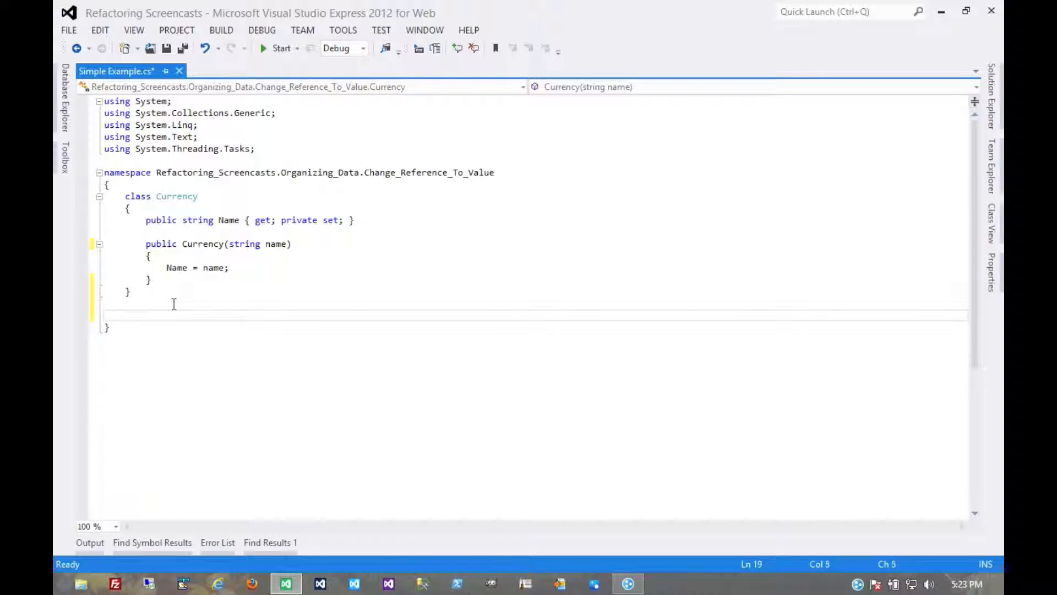
pyautogui.write('class ')
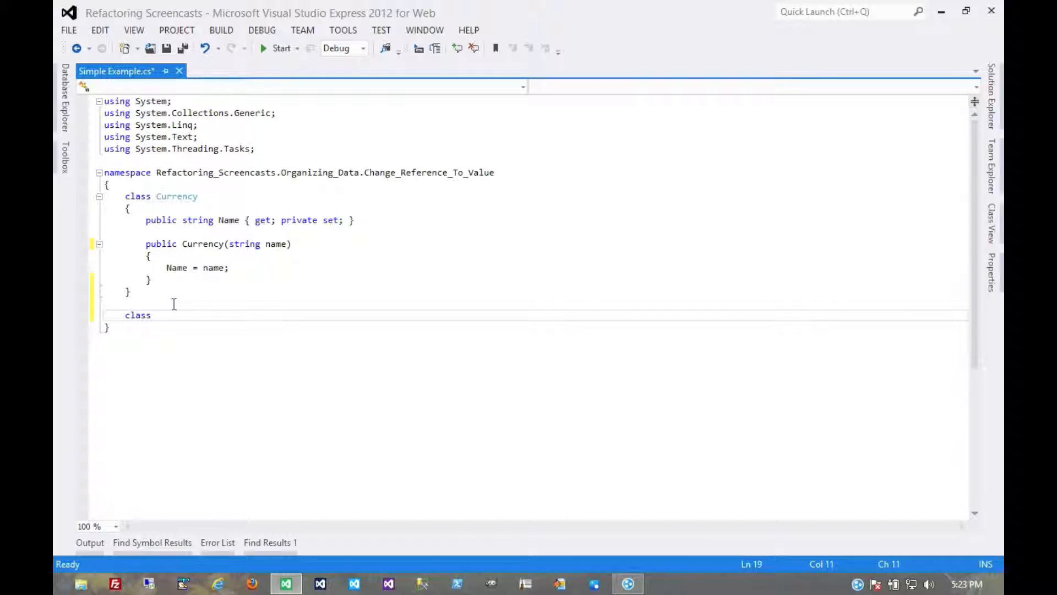
pyautogui.write('Example')
pyautogui.press('Return')
pyautogui.write('{')
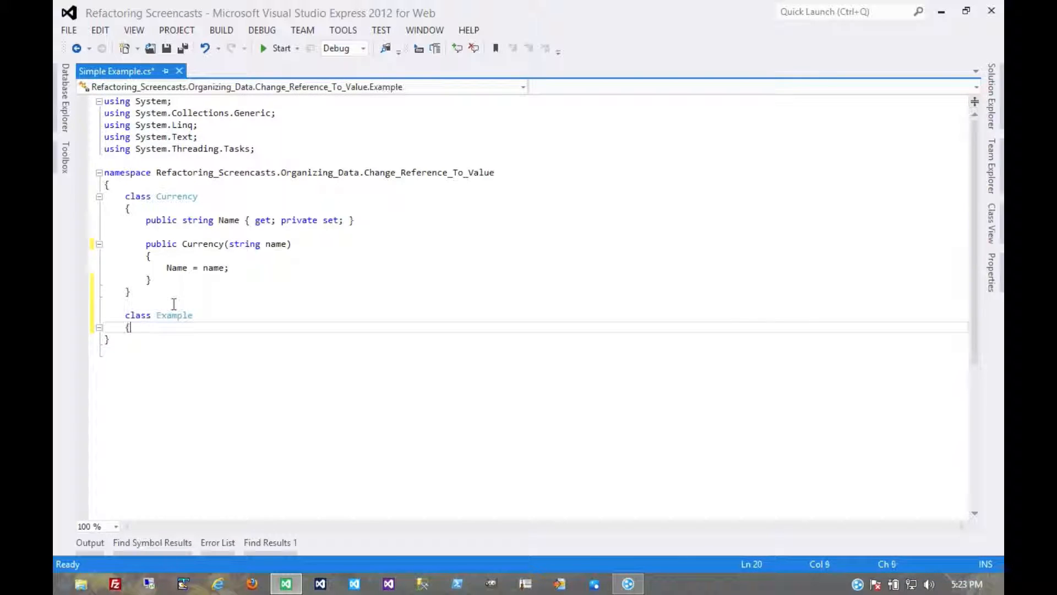
pyautogui.press('Return')
pyautogui.write('}')
pyautogui.press('Up')
pyautogui.press('Return')
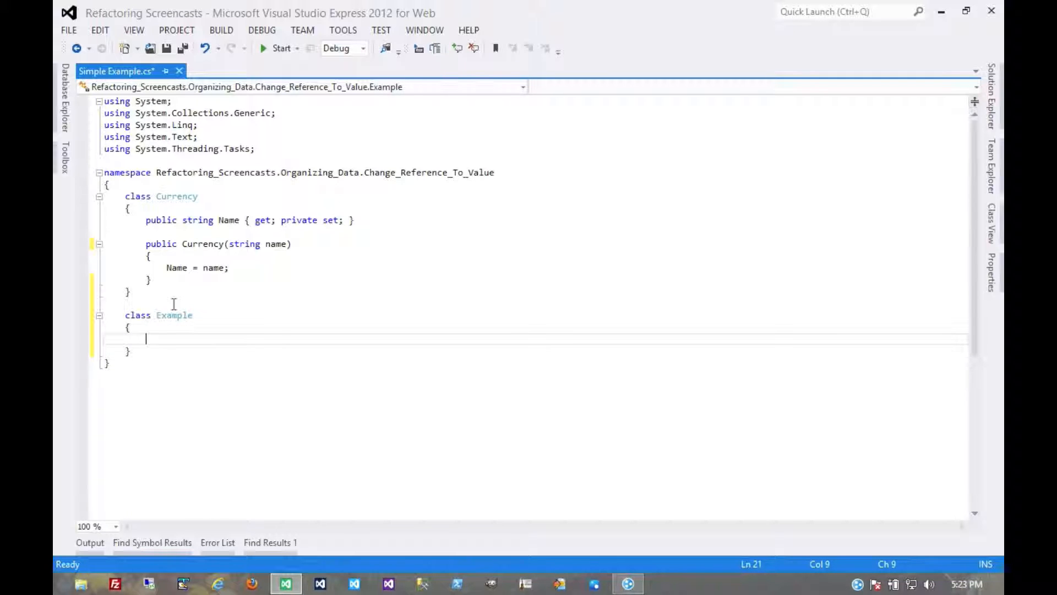
pyautogui.write('public void S')
pyautogui.write('ample()')
pyautogui.press('Return')
pyautogui.write('{')
pyautogui.press('Return')
pyautogui.write('}')
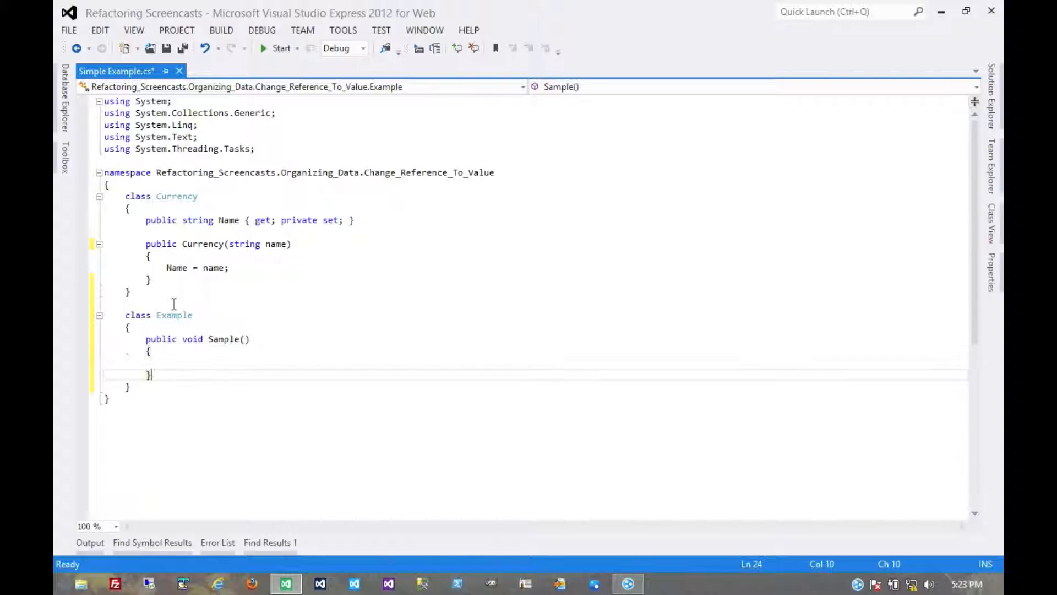
# Make Sample return bool: new Currency("USD").Equals(new Currency("USD"))
pyautogui.doubleClick(193, 340)
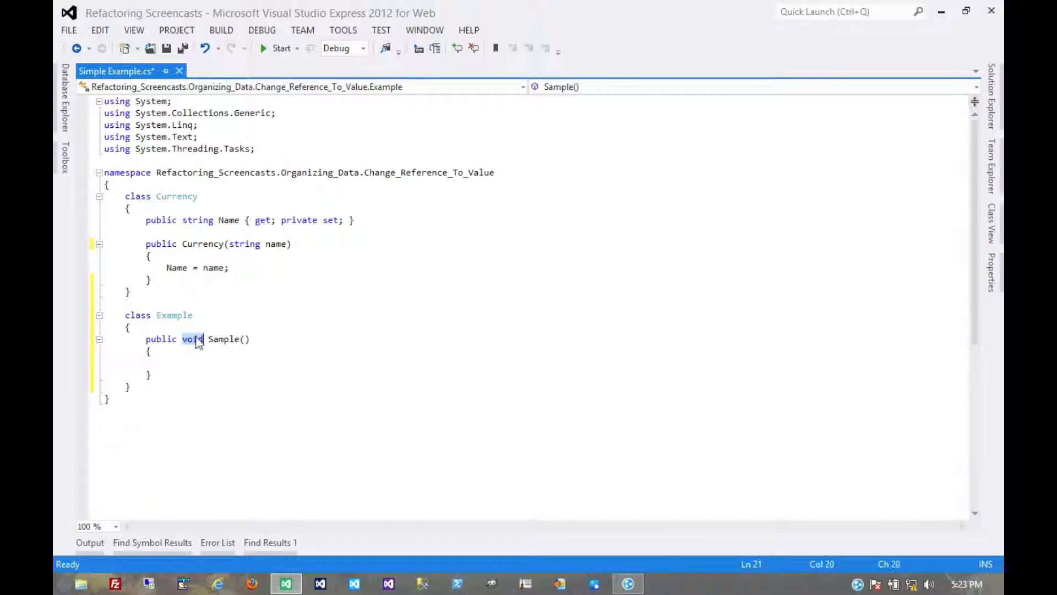
pyautogui.write('bool')
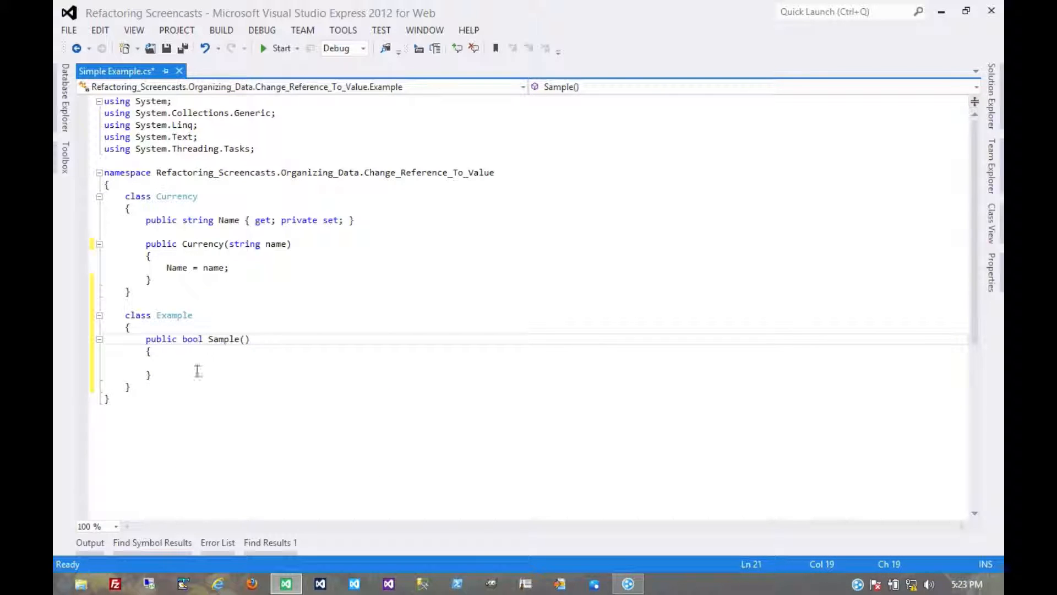
pyautogui.click(197, 364)
pyautogui.write('re')
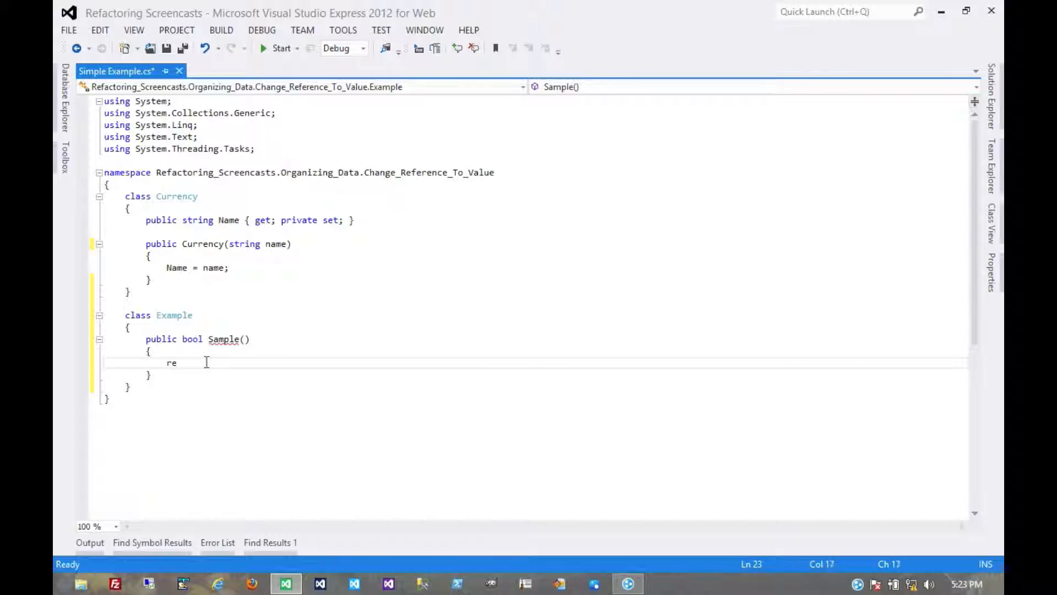
pyautogui.write('turn new ')
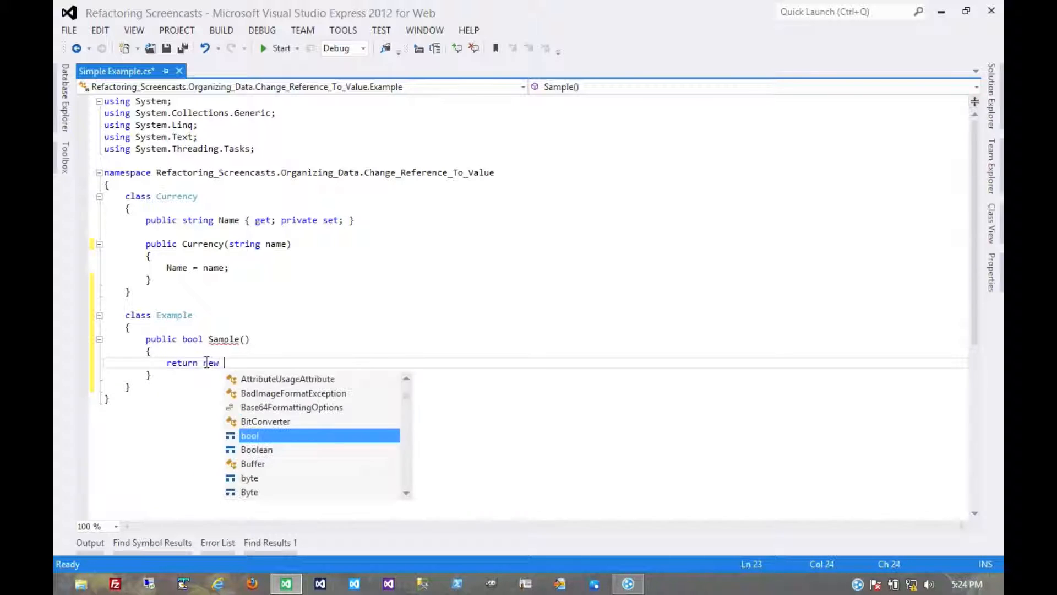
pyautogui.write('Cu')
pyautogui.press('Tab')
pyautogui.write('("')
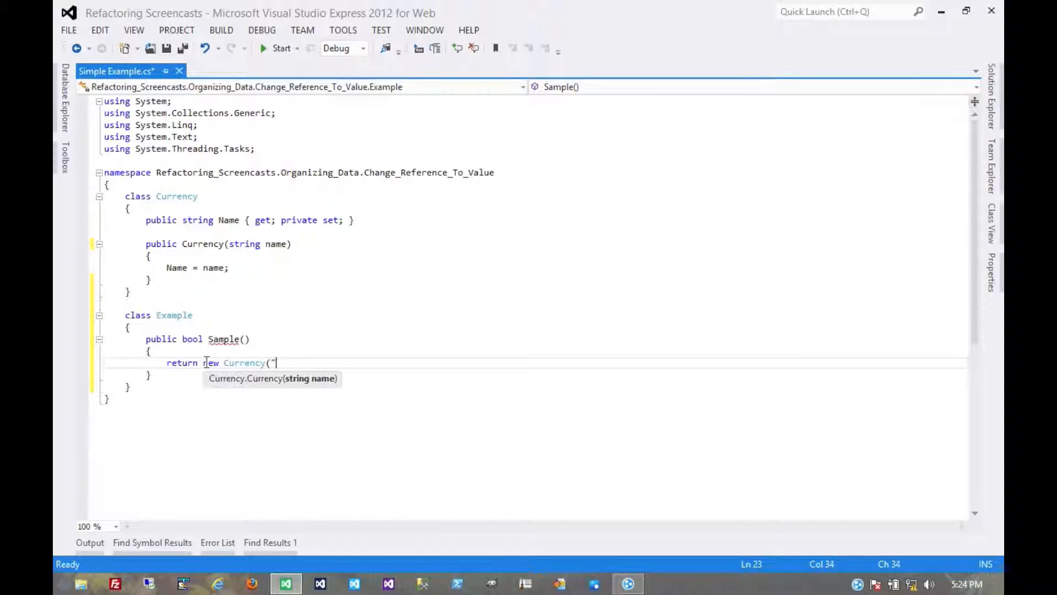
pyautogui.write('USD")')
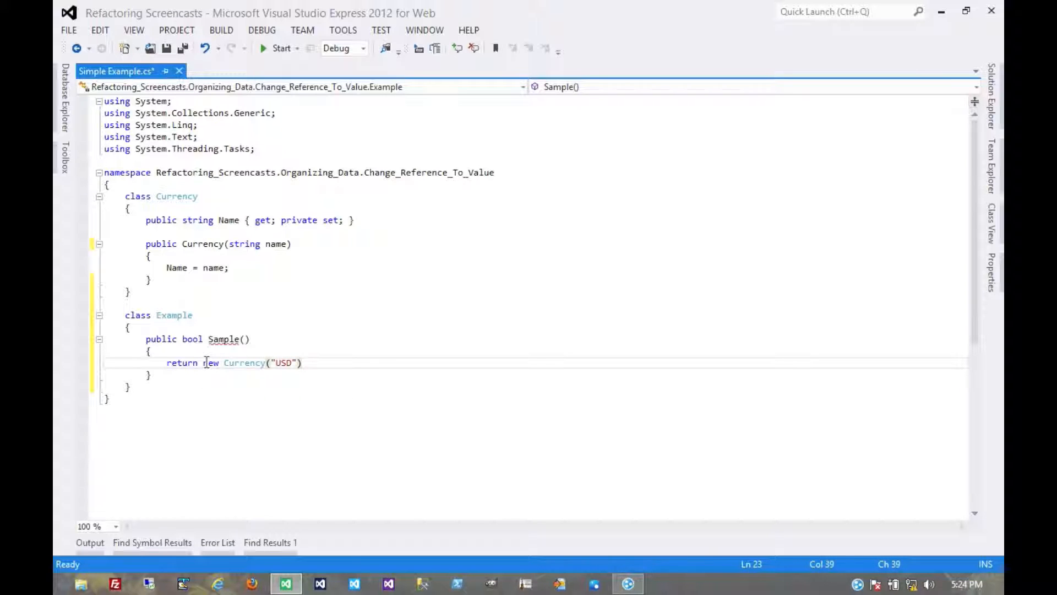
pyautogui.write('.eq')
pyautogui.press('Tab')
pyautogui.write('(new')
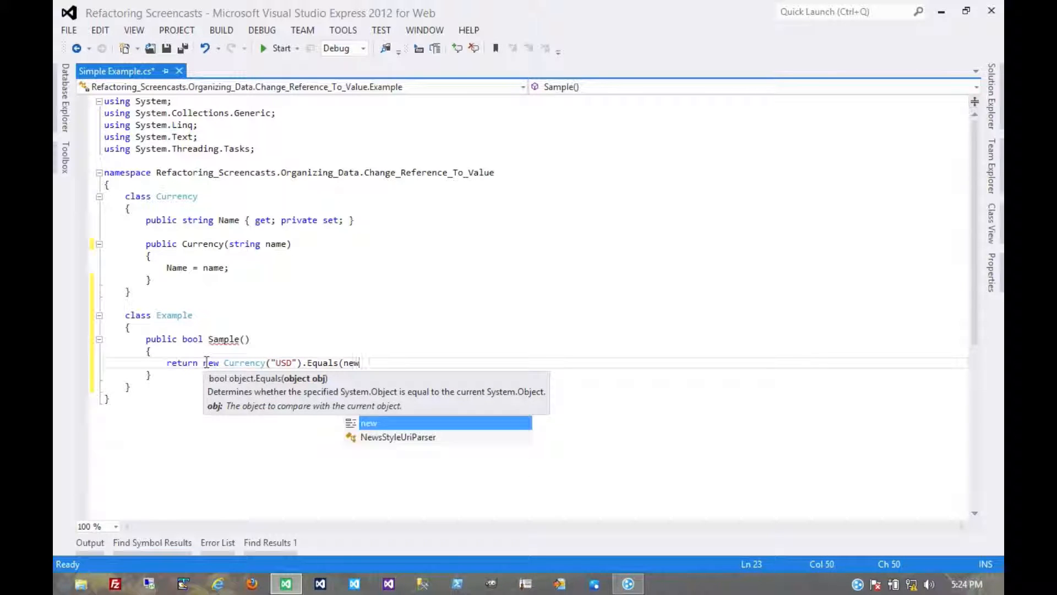
pyautogui.write(' cu')
pyautogui.press('Tab')
pyautogui.write('("')
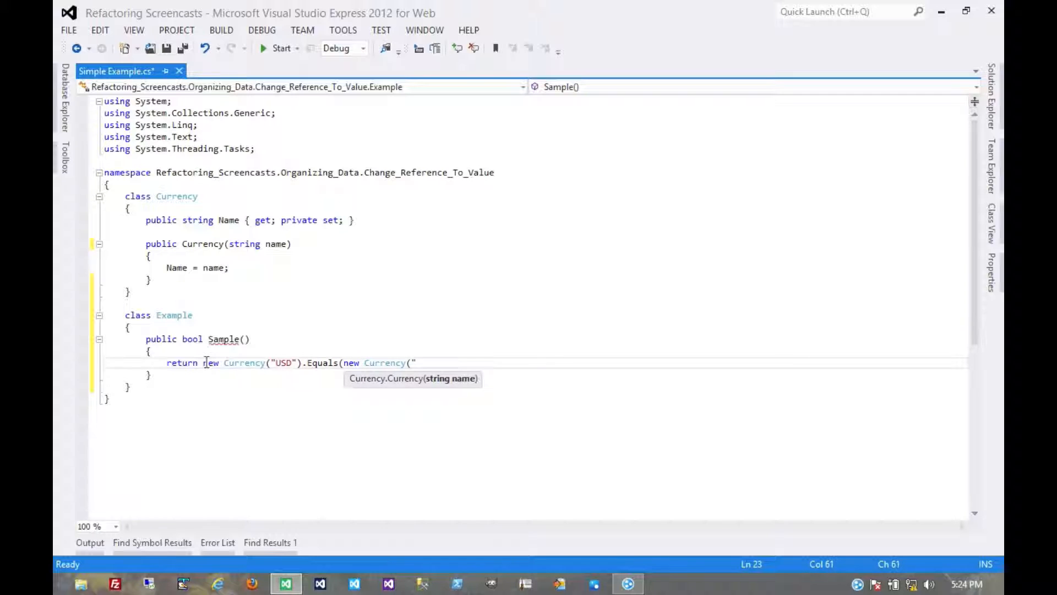
pyautogui.write('USD"))')
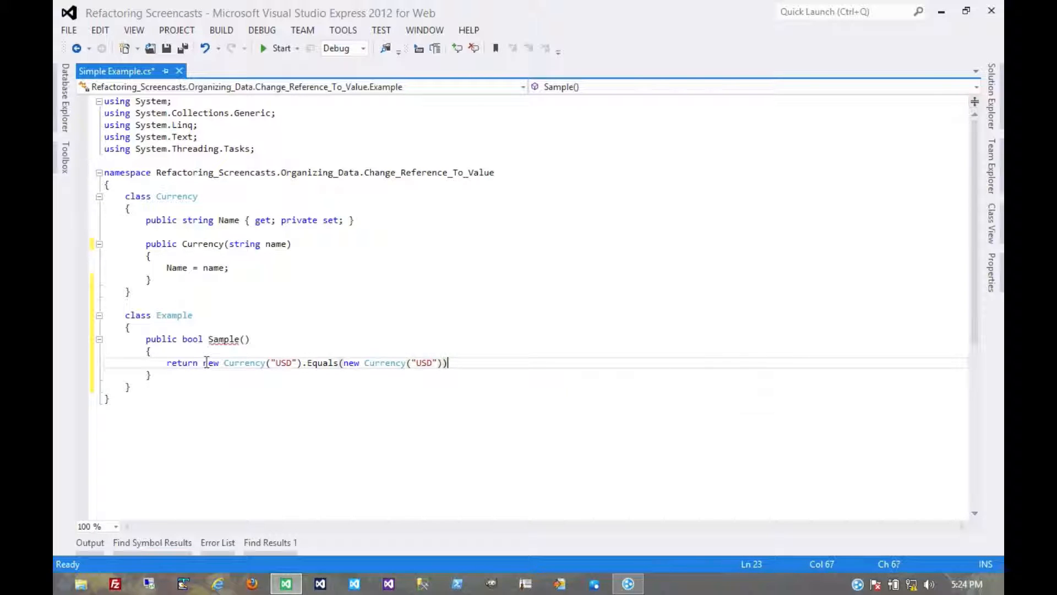
pyautogui.write(';')
pyautogui.doubleClick(132, 196)
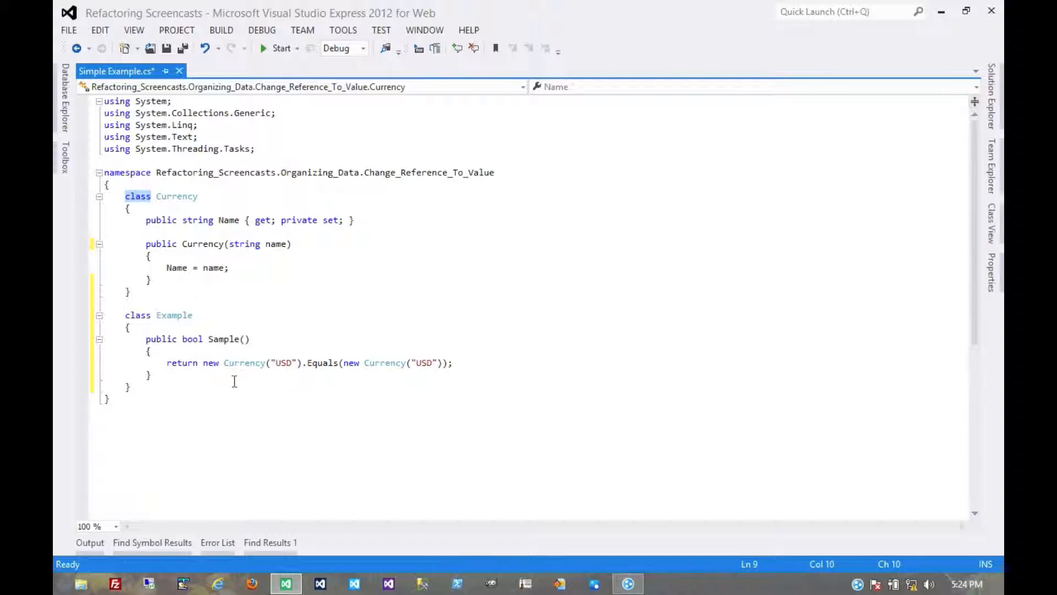
pyautogui.moveTo(213, 364)
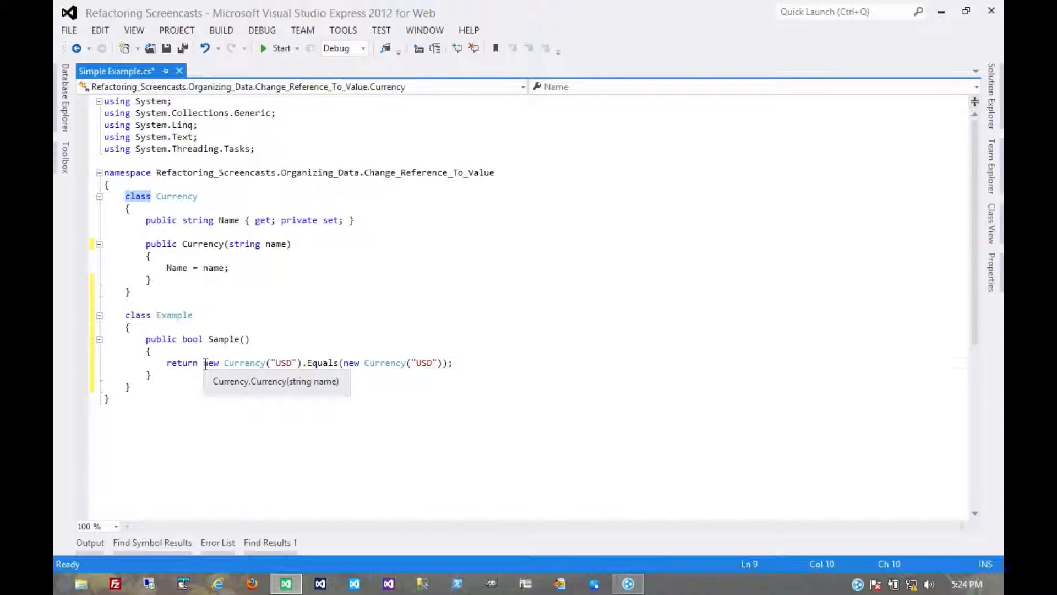
pyautogui.moveTo(203, 362); pyautogui.dragTo(301, 363)
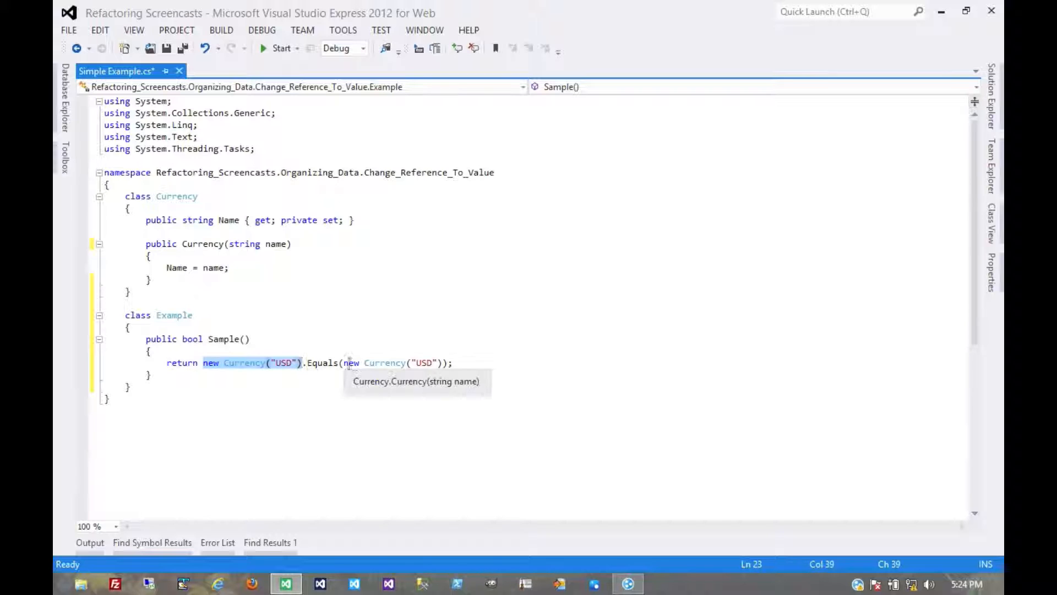
pyautogui.moveTo(343, 362); pyautogui.dragTo(445, 363)
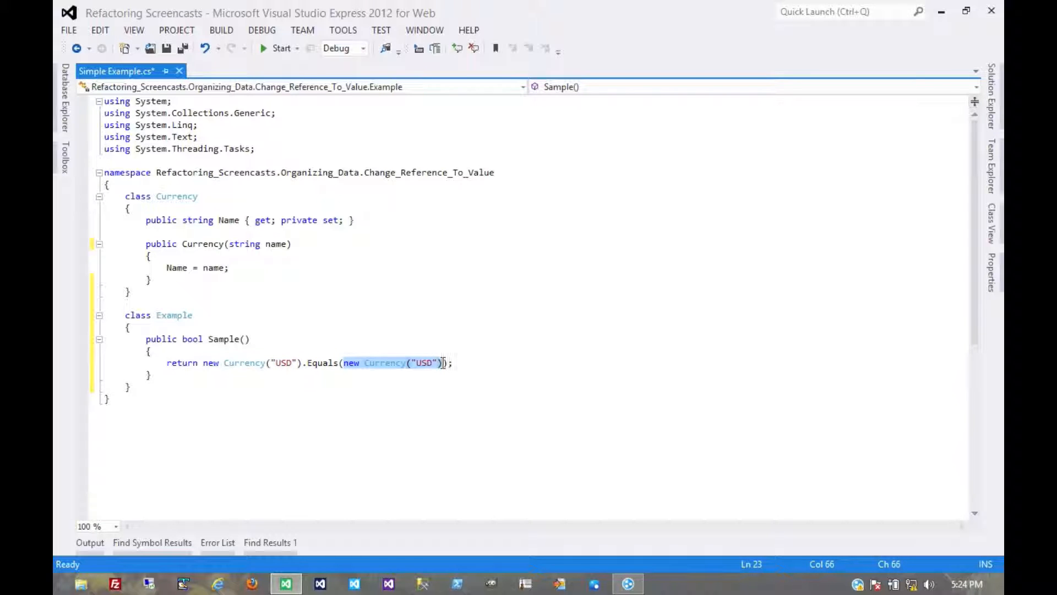
pyautogui.click(164, 281)
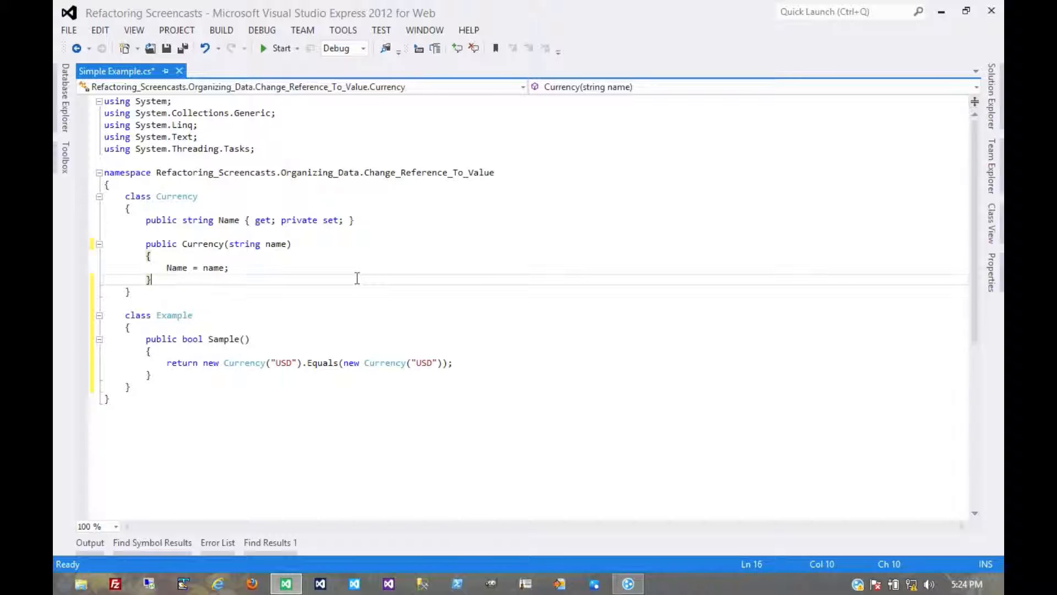
pyautogui.press('Return')
pyautogui.press('Return')
pyautogui.write('override')
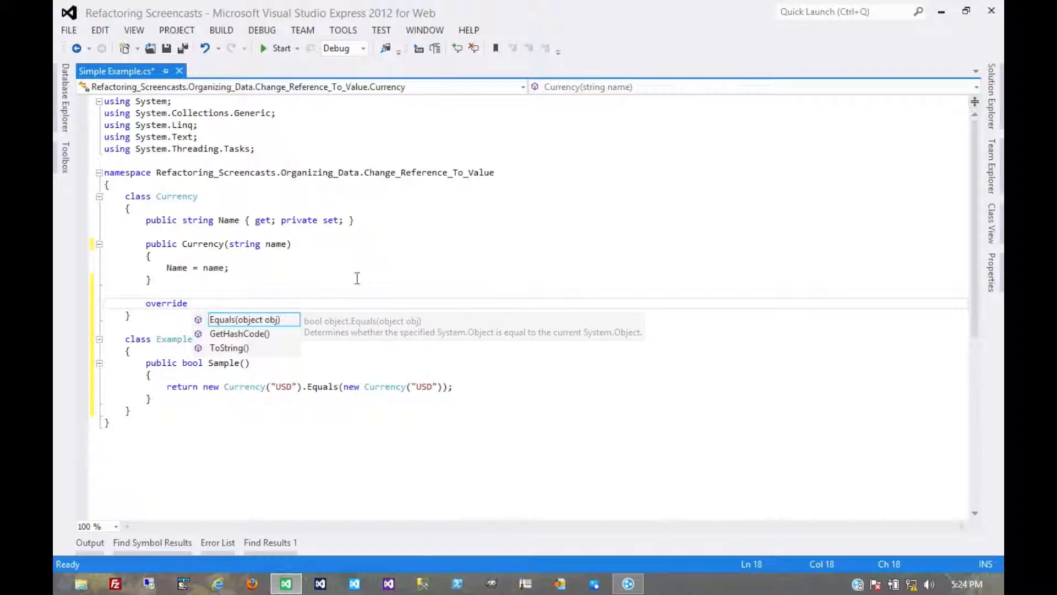
# Insert the Equals override stub and select the base.Equals(obj) call for replacement
pyautogui.press('Tab')
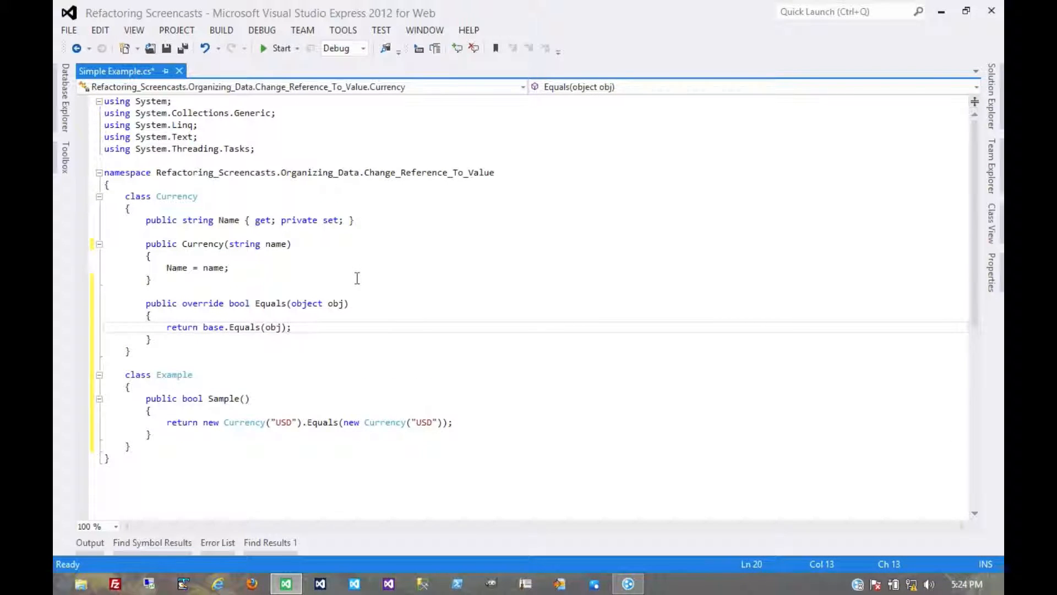
pyautogui.doubleClick(214, 328)
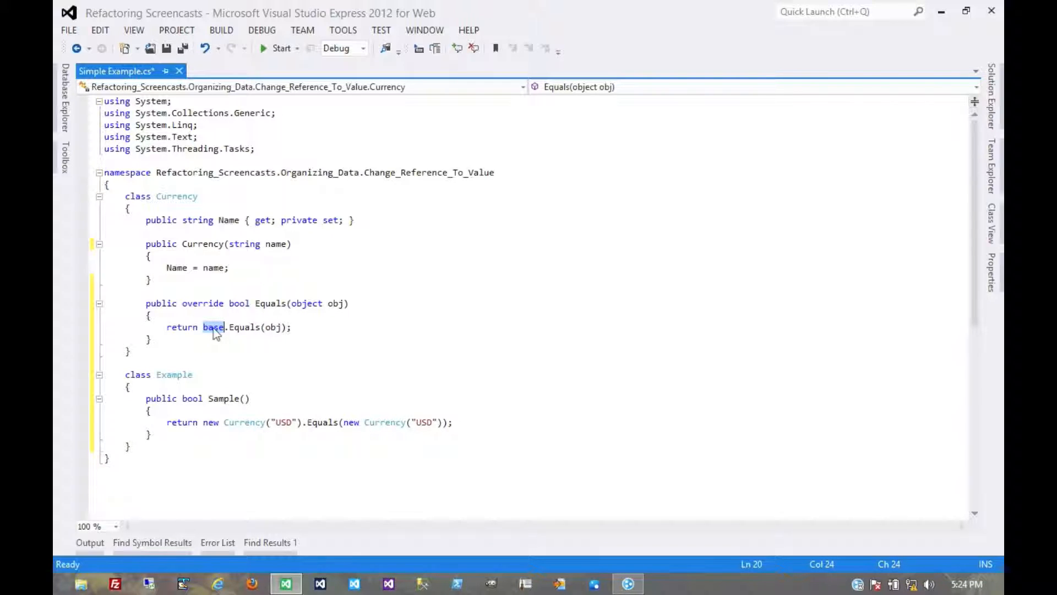
pyautogui.click(210, 327)
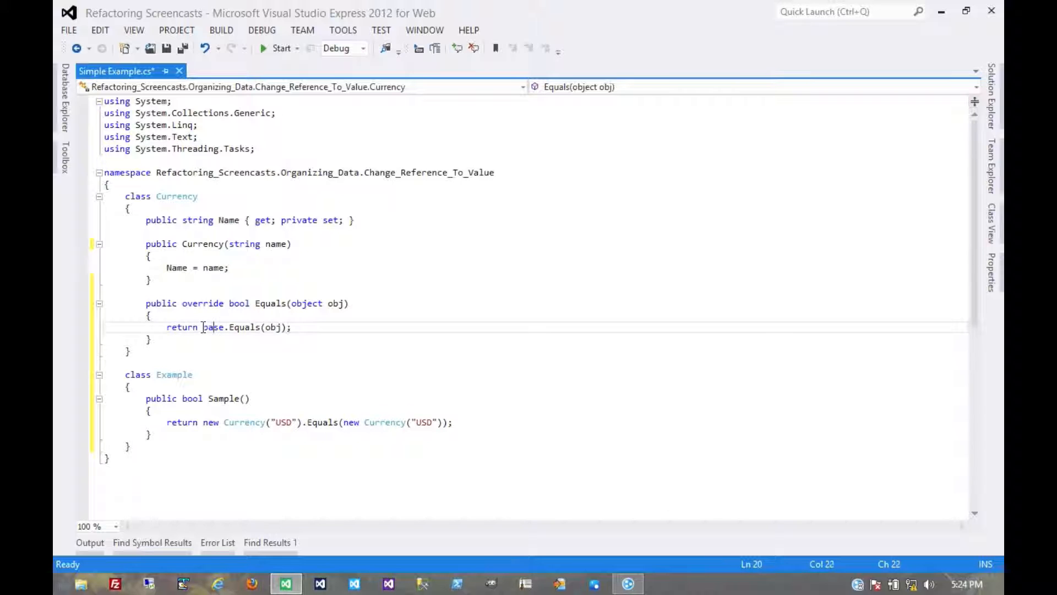
pyautogui.moveTo(203, 327); pyautogui.dragTo(299, 327)
pyautogui.write('return Na')
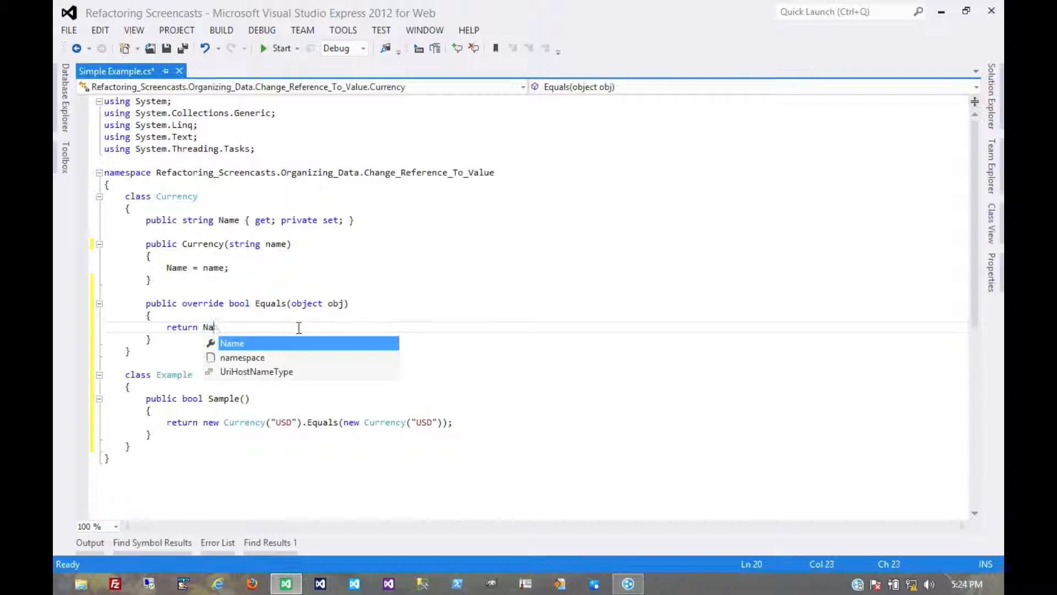
pyautogui.write('.eq(')
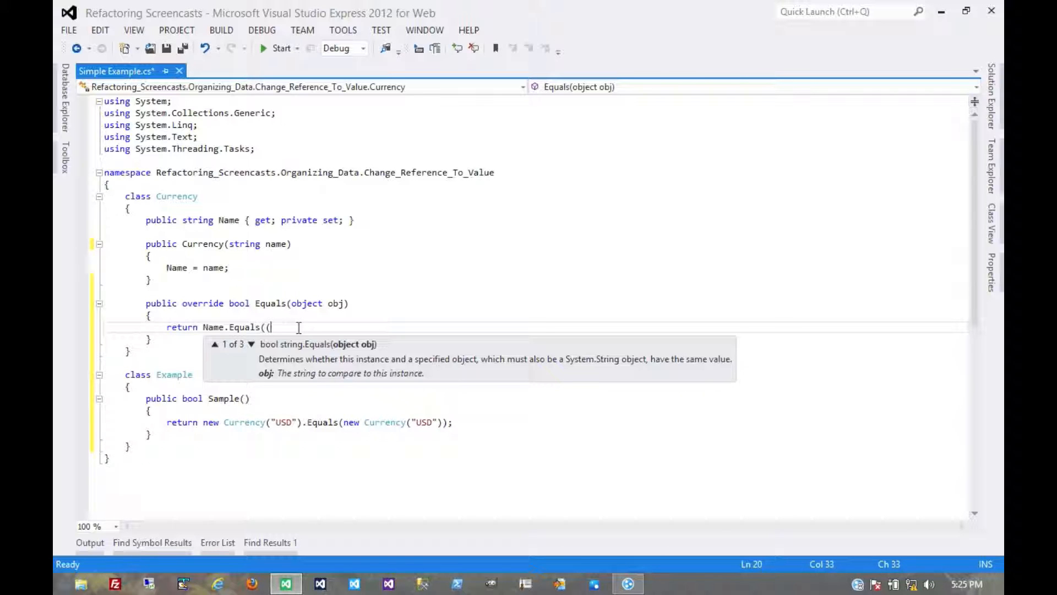
pyautogui.write('Curr')
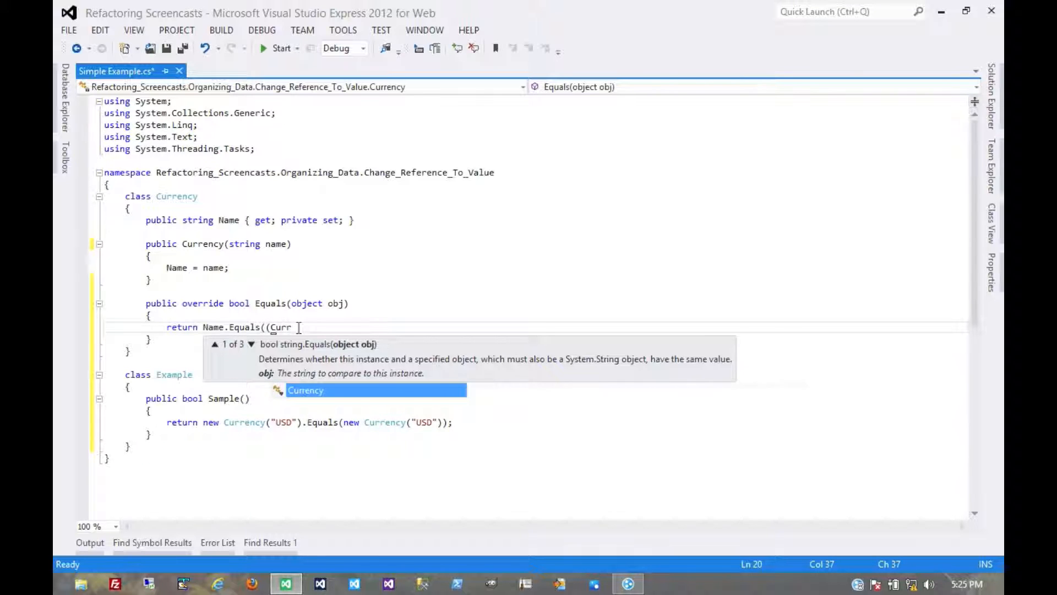
# Return Name.Equals(((Currency)obj).Name) from the Equals override
pyautogui.press('Tab')
pyautogui.write(')')
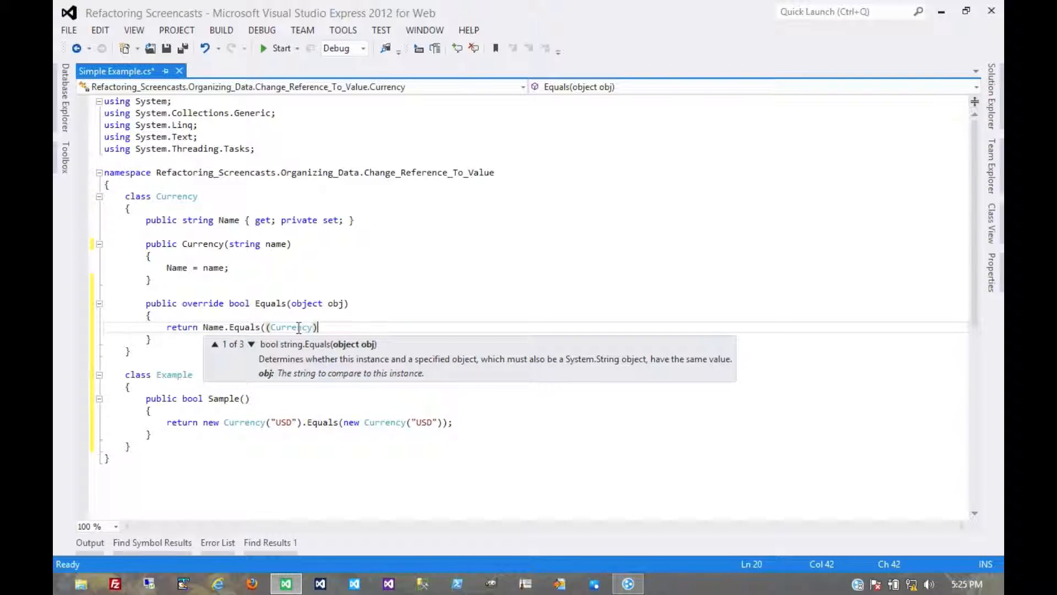
pyautogui.write('obj')
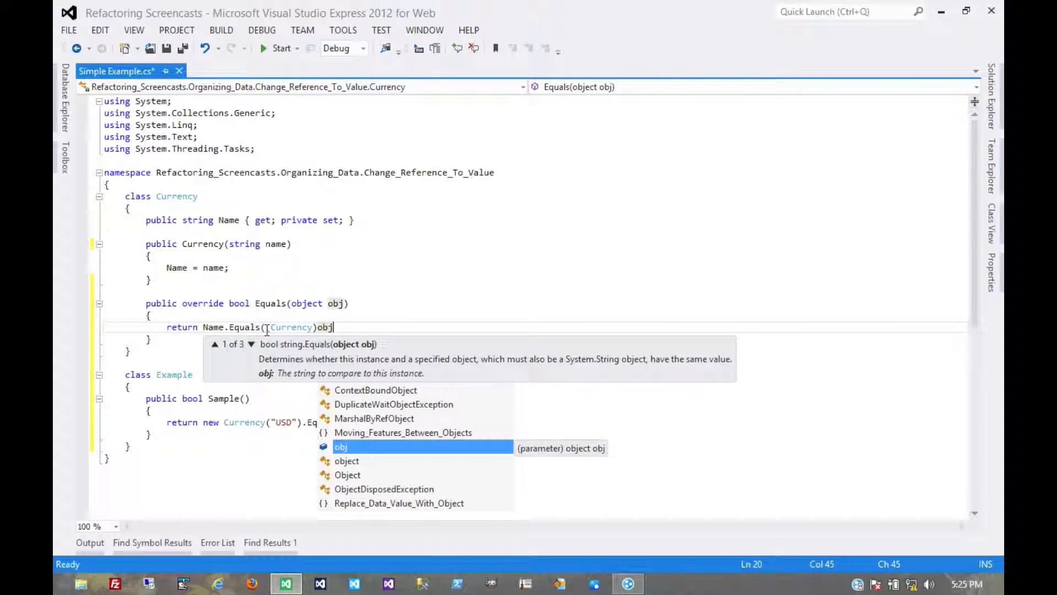
pyautogui.click(269, 327)
pyautogui.write('.na')
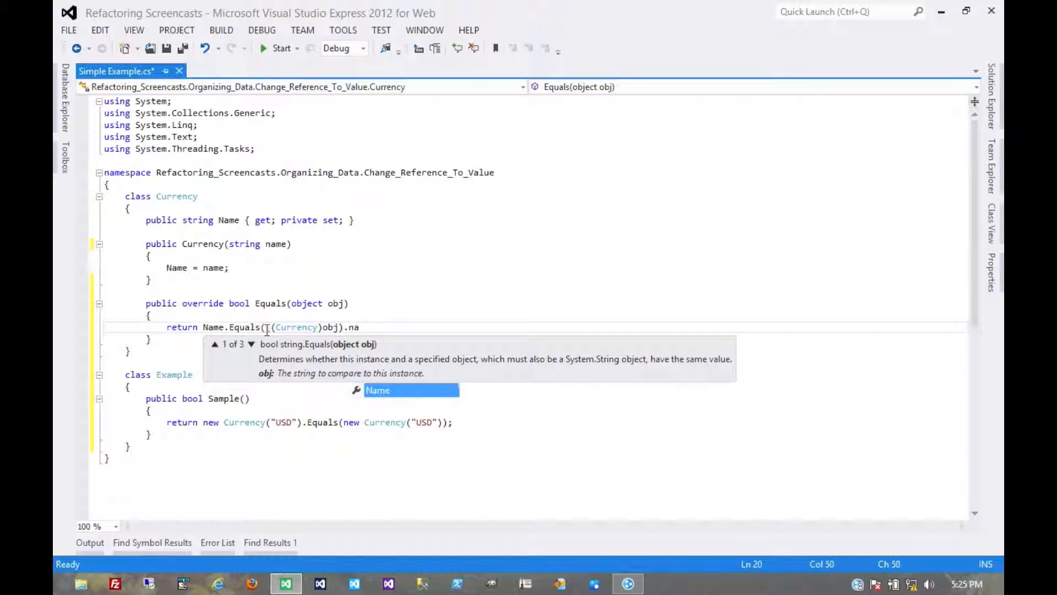
pyautogui.write(');')
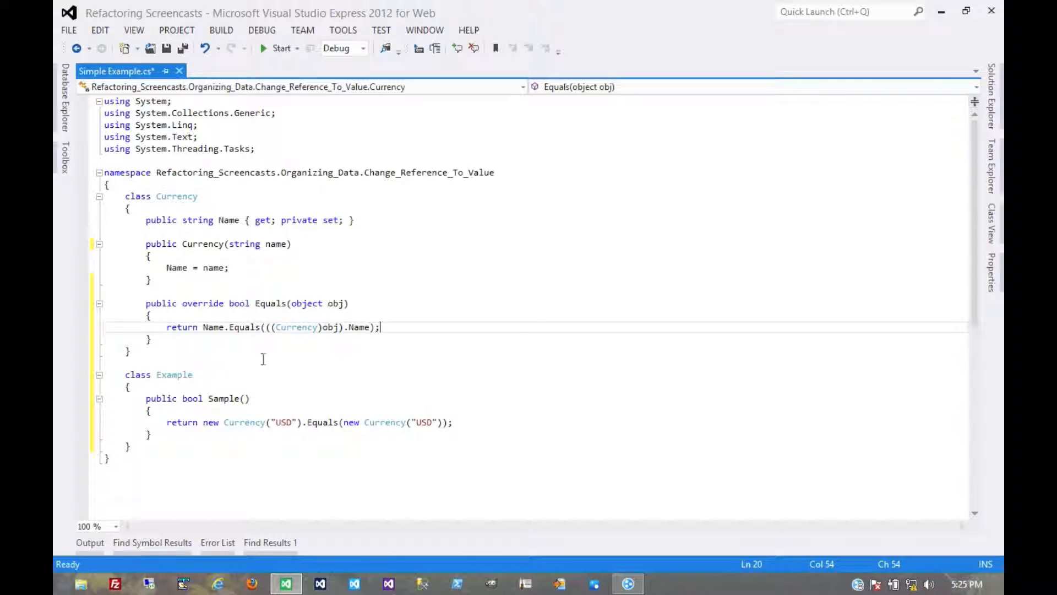
pyautogui.press('Down')
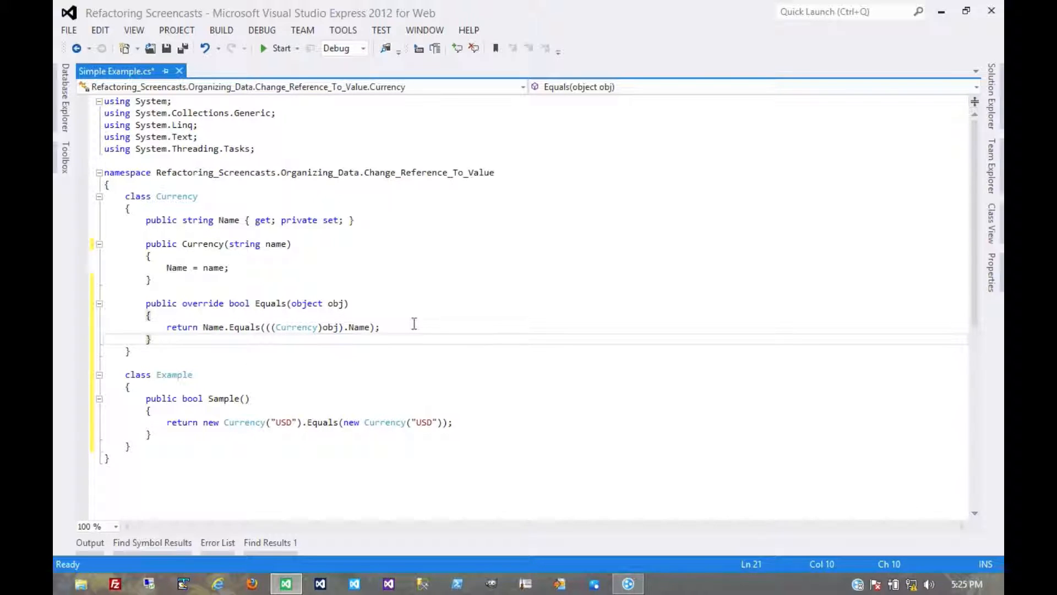
# Override GetHashCode to return Name.GetHashCode() ^ Name.GetHashCode()
pyautogui.press('Return')
pyautogui.press('Return')
pyautogui.write('override')
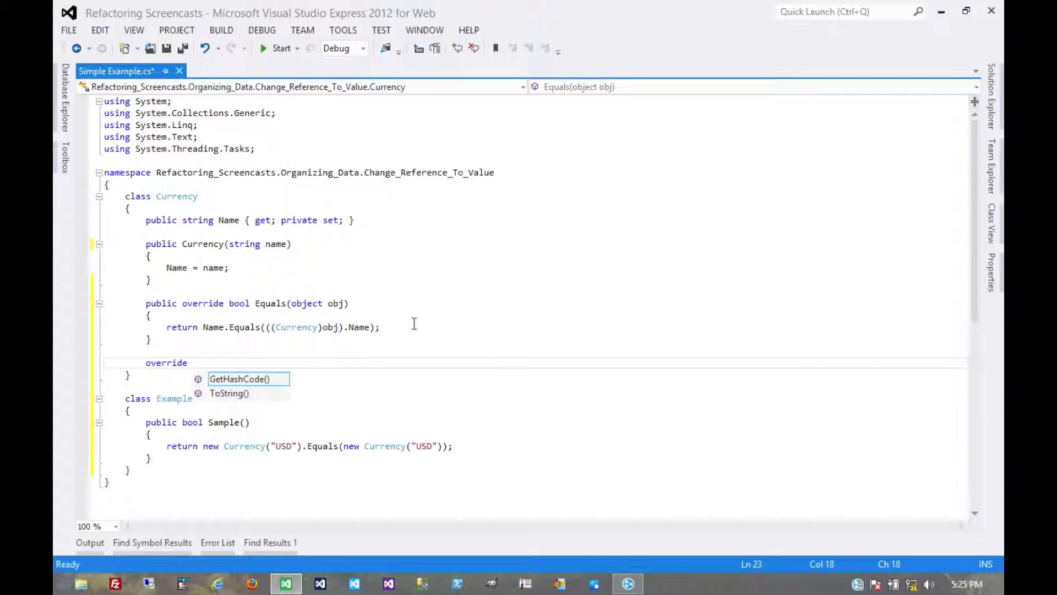
pyautogui.press('Tab')
pyautogui.hotkey('shift', 'End')
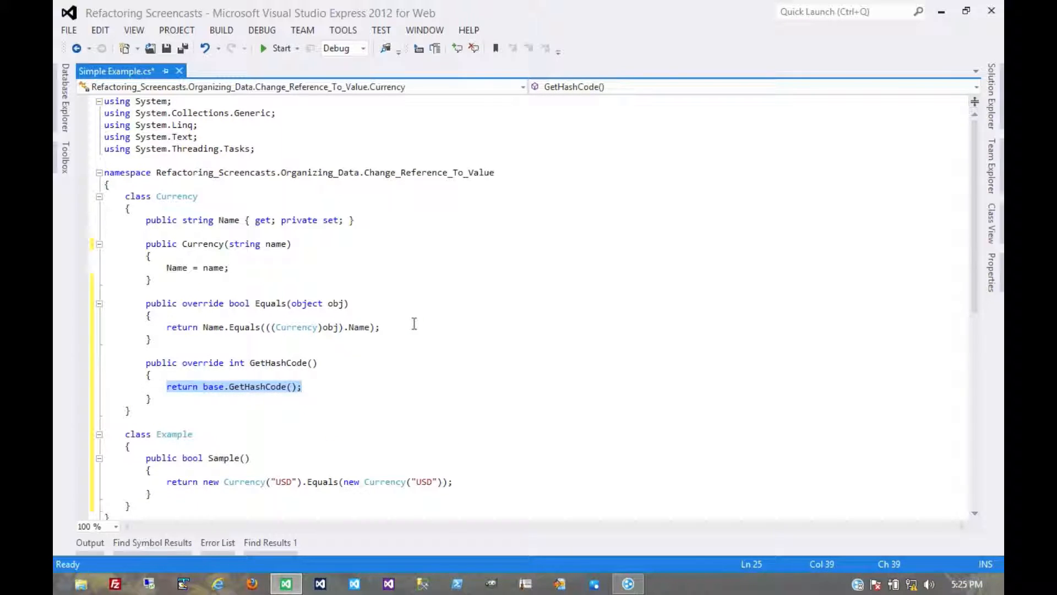
pyautogui.write('return ')
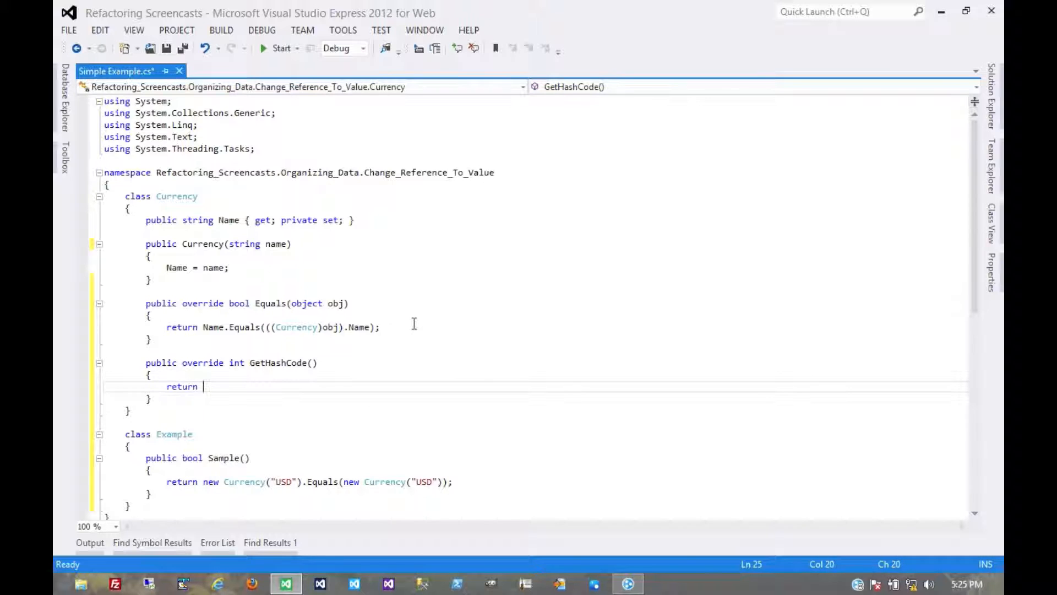
pyautogui.write('Name.ge')
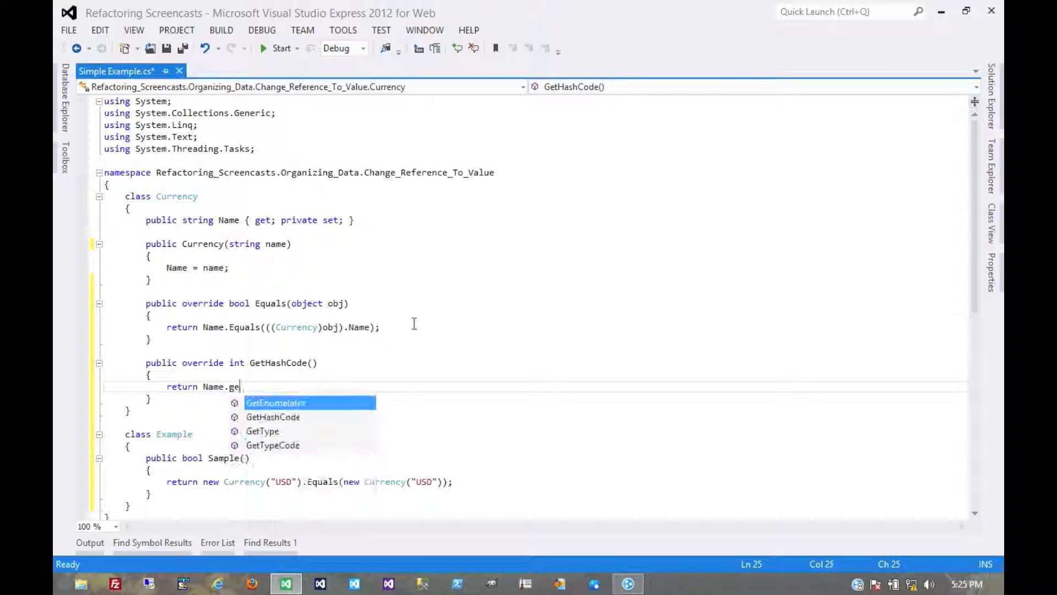
pyautogui.press('Down')
pyautogui.press('Tab')
pyautogui.write('();')
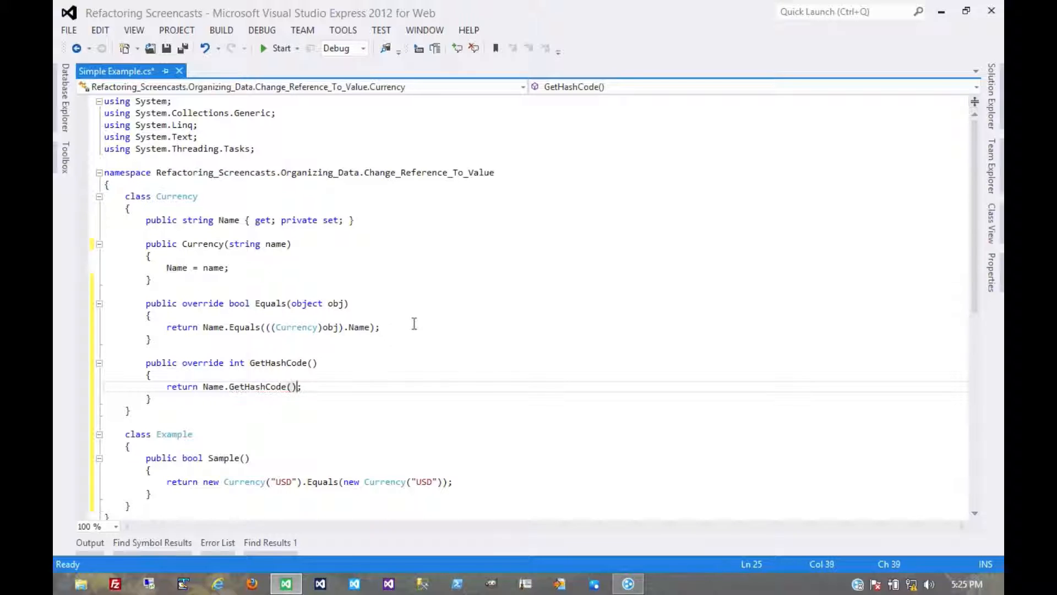
pyautogui.write(' ^ ')
pyautogui.write('Name')
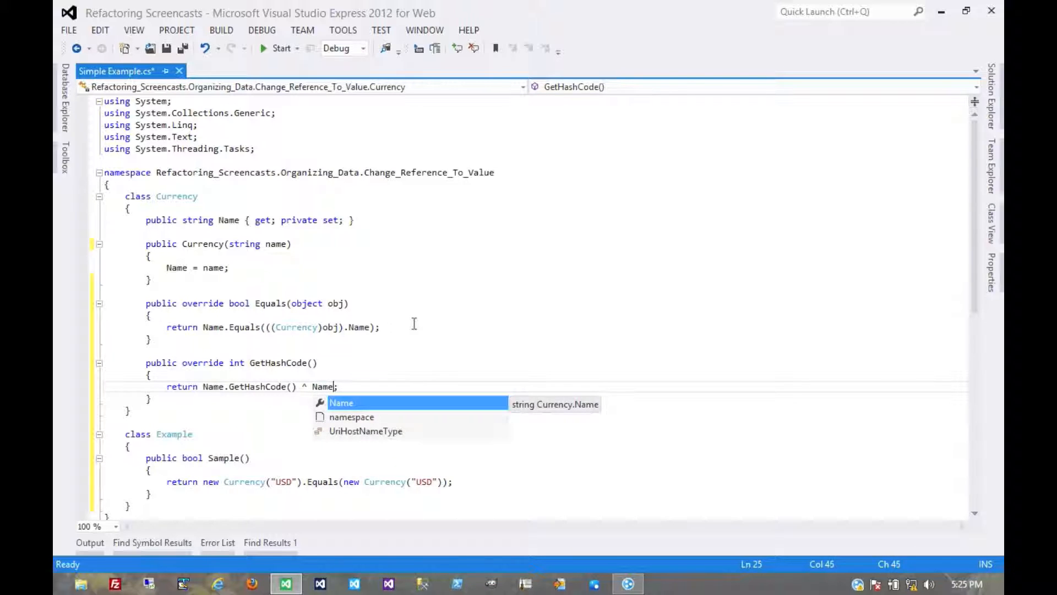
pyautogui.write('.GetH')
pyautogui.press('Tab')
pyautogui.write('()')
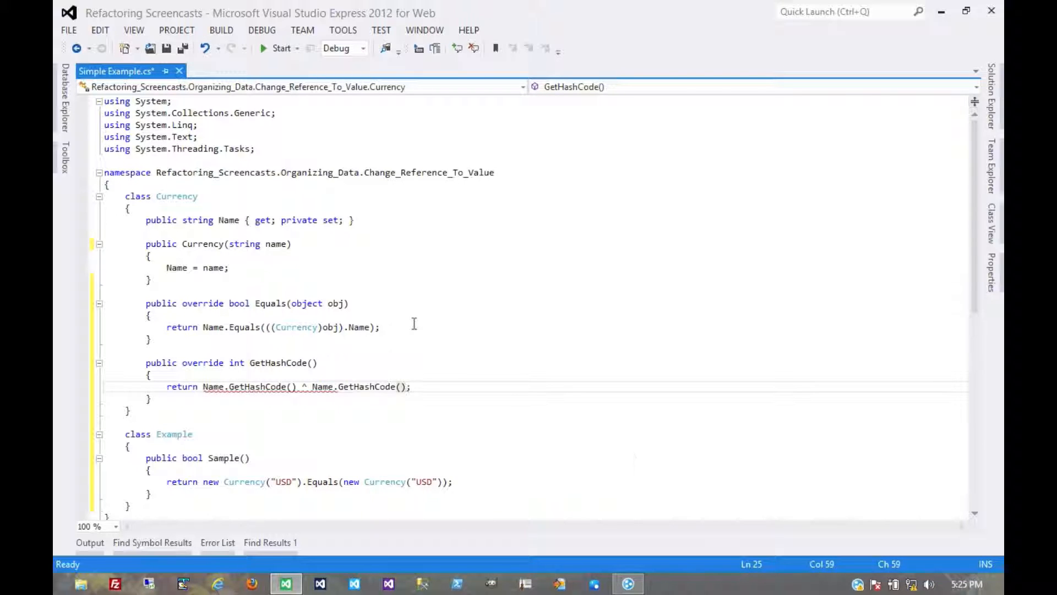
pyautogui.click(366, 219)
# Add a private string Value field and try Value.GetHashCode() in the hash expression
pyautogui.press('Return')
pyautogui.write('private ')
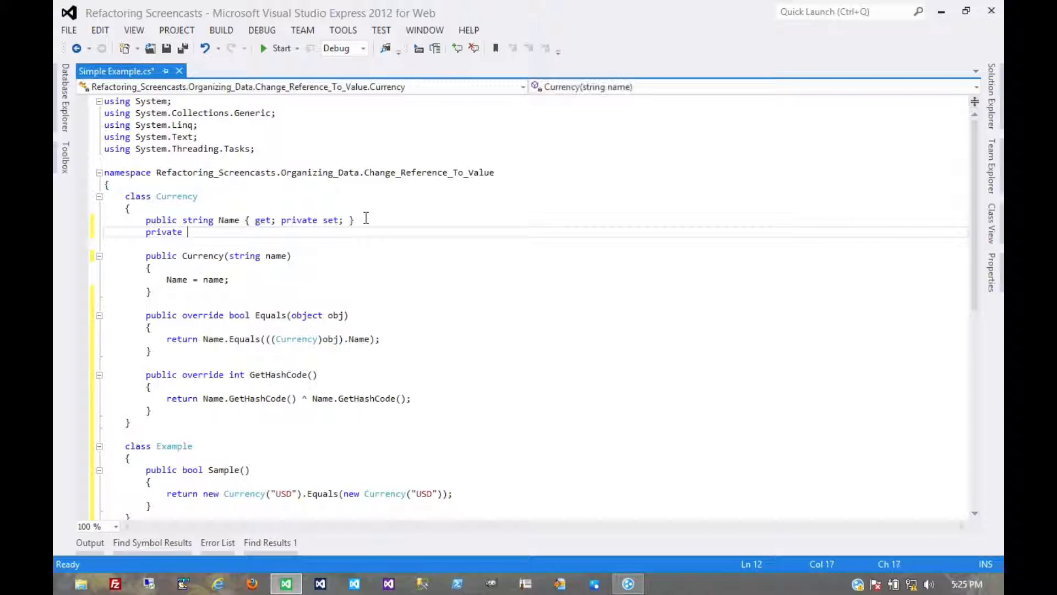
pyautogui.write('string Value')
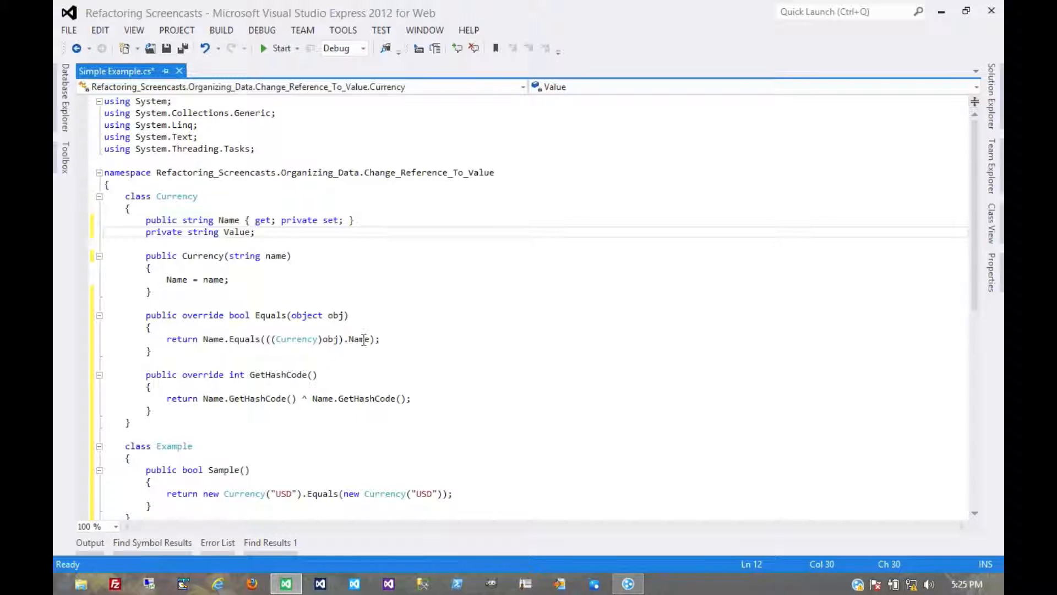
pyautogui.doubleClick(322, 398)
pyautogui.write('Value')
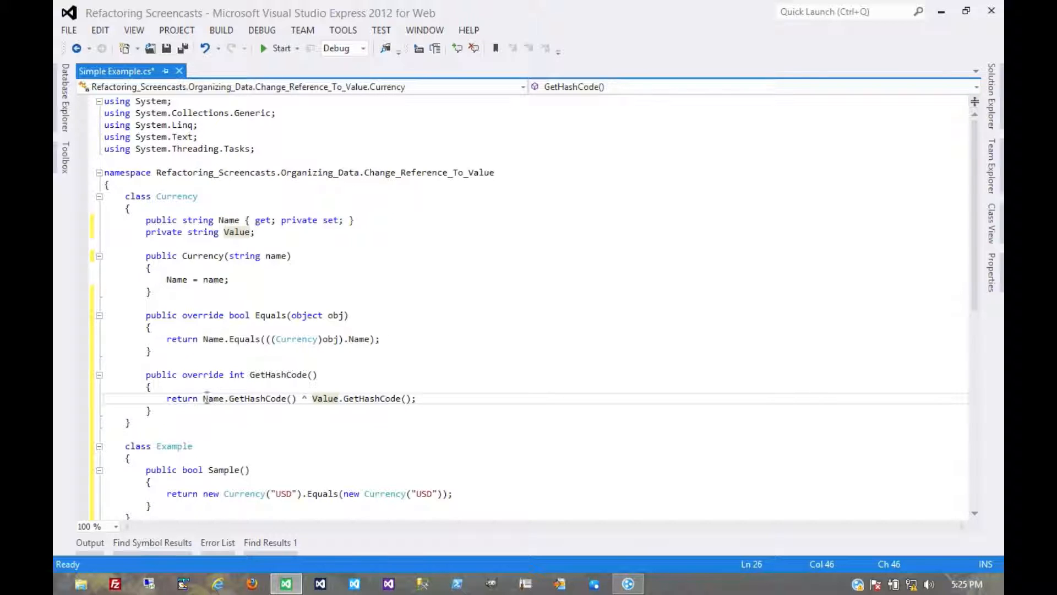
pyautogui.moveTo(202, 400); pyautogui.dragTo(423, 400)
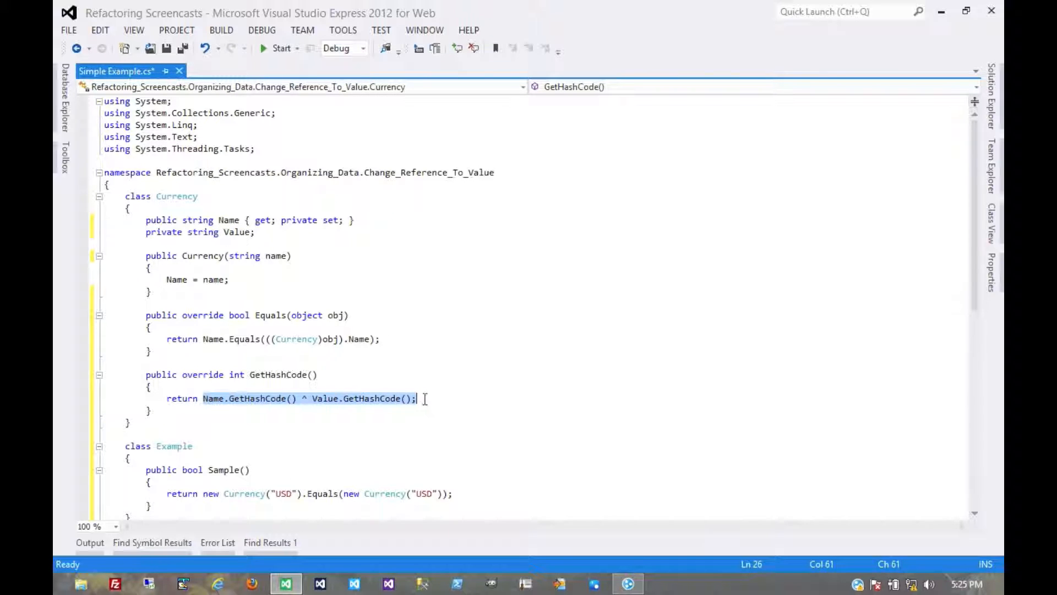
pyautogui.click(343, 379)
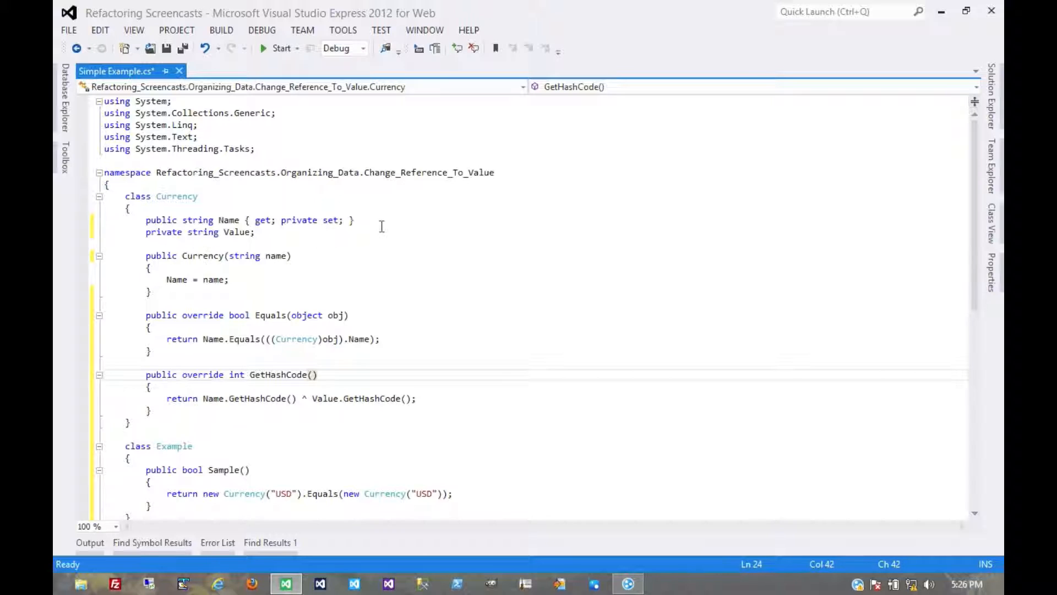
# Delete the Value field and the ^ Value.GetHashCode() part, leaving only Name.GetHashCode()
pyautogui.moveTo(375, 219); pyautogui.dragTo(365, 232)
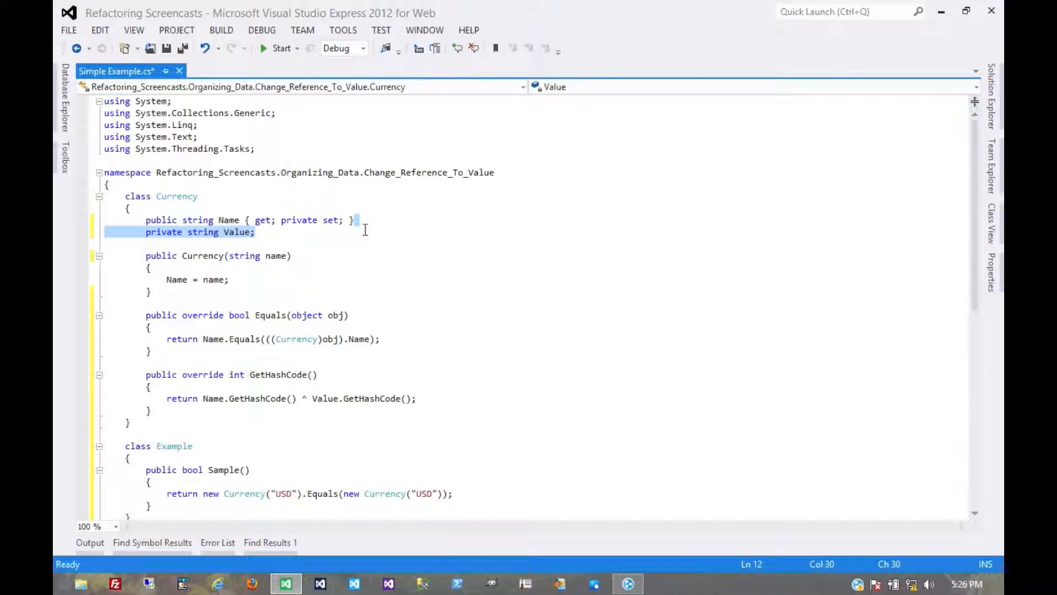
pyautogui.press('Delete')
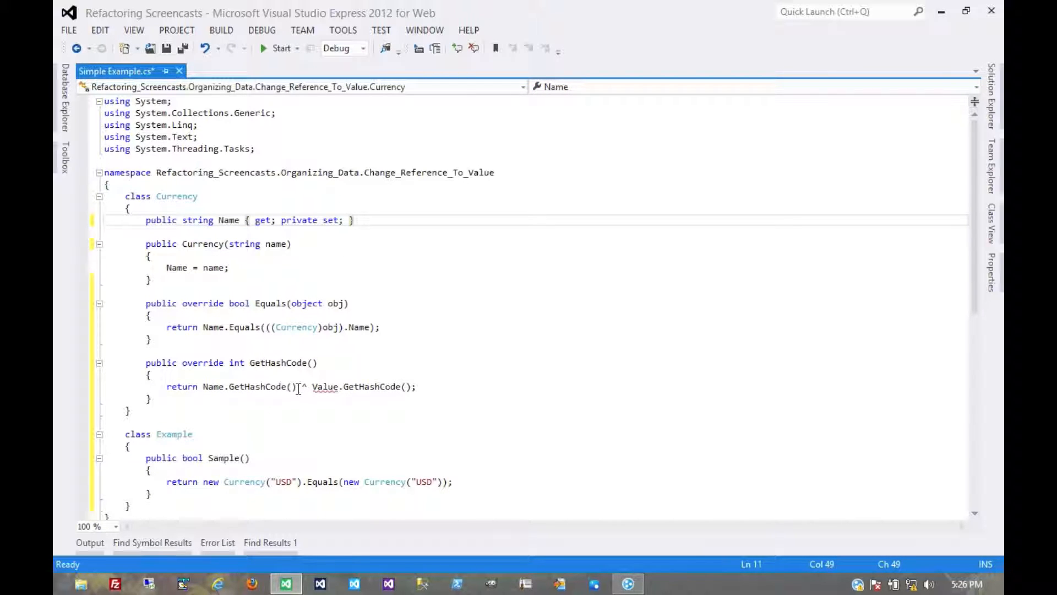
pyautogui.moveTo(298, 386); pyautogui.dragTo(411, 387)
pyautogui.press('Delete')
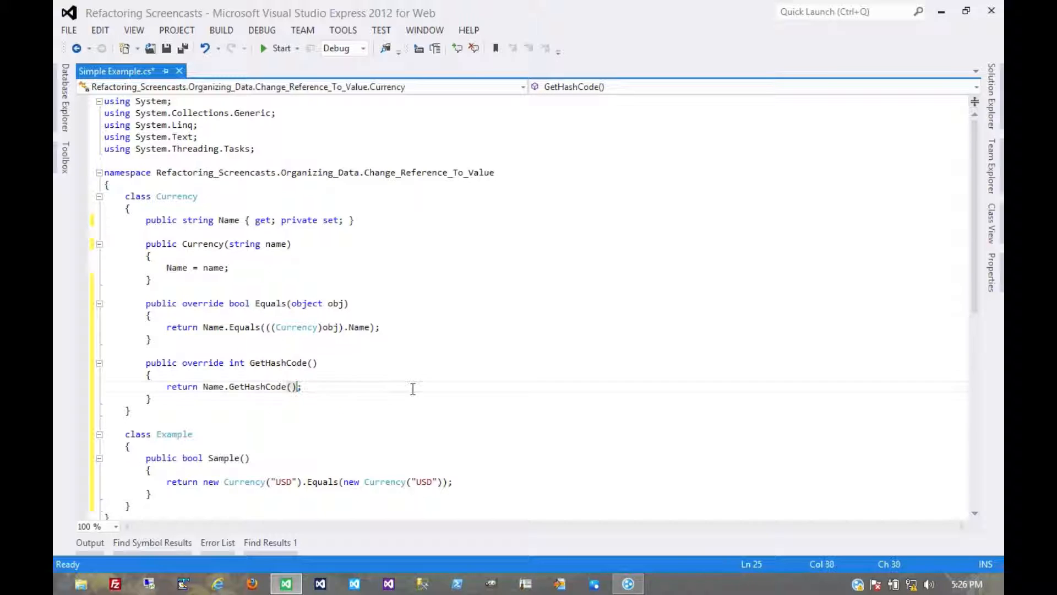
pyautogui.scroll(-1, 290, 421)
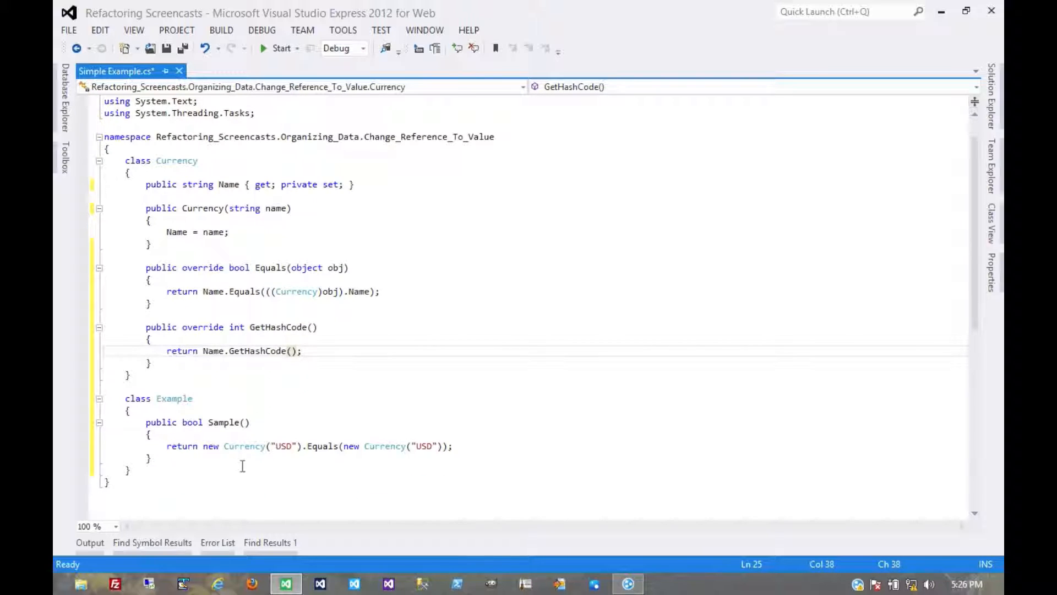
pyautogui.moveTo(203, 446); pyautogui.dragTo(449, 446)
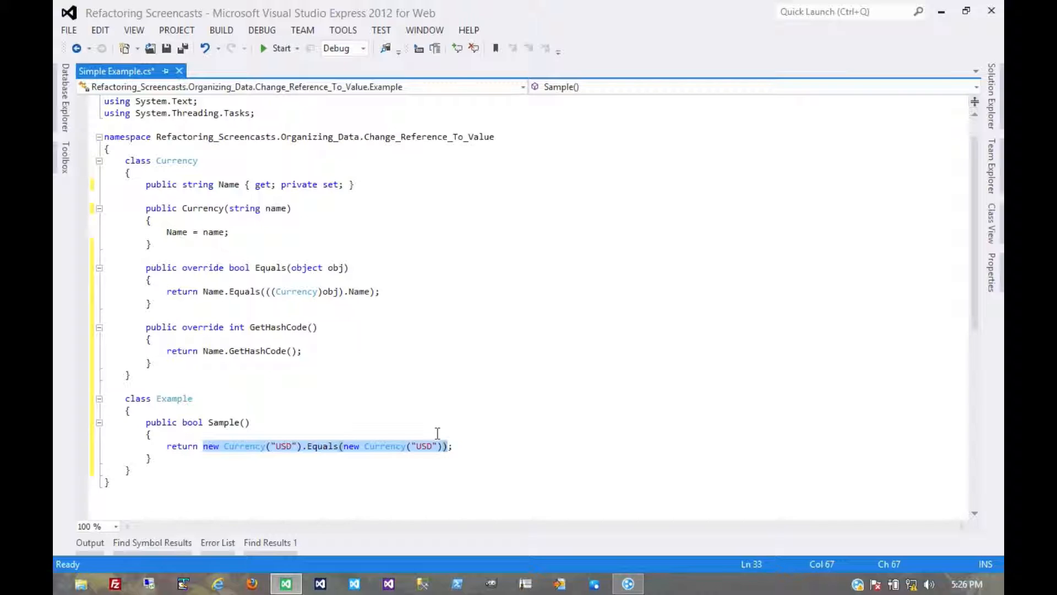
pyautogui.click(459, 446)
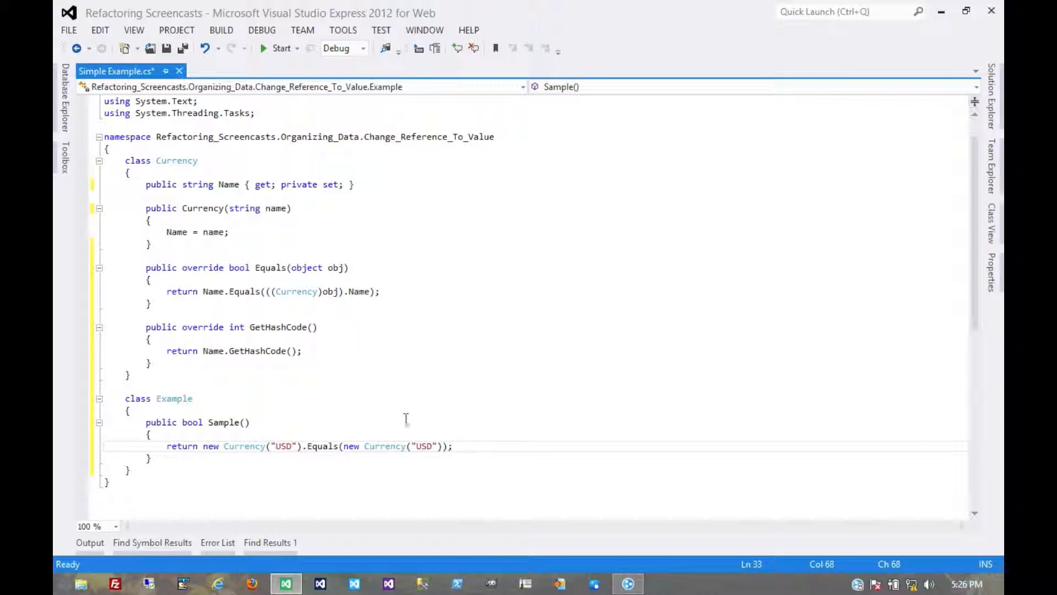